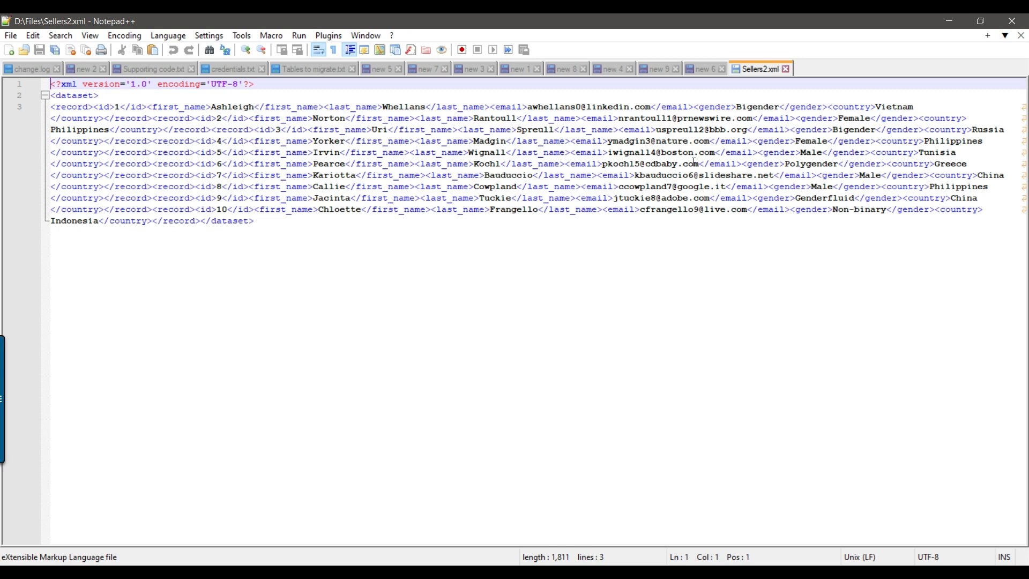
# Close the Sellers2.xml file and switch to the SSIS package in Visual Studio
pyautogui.click(786, 69)
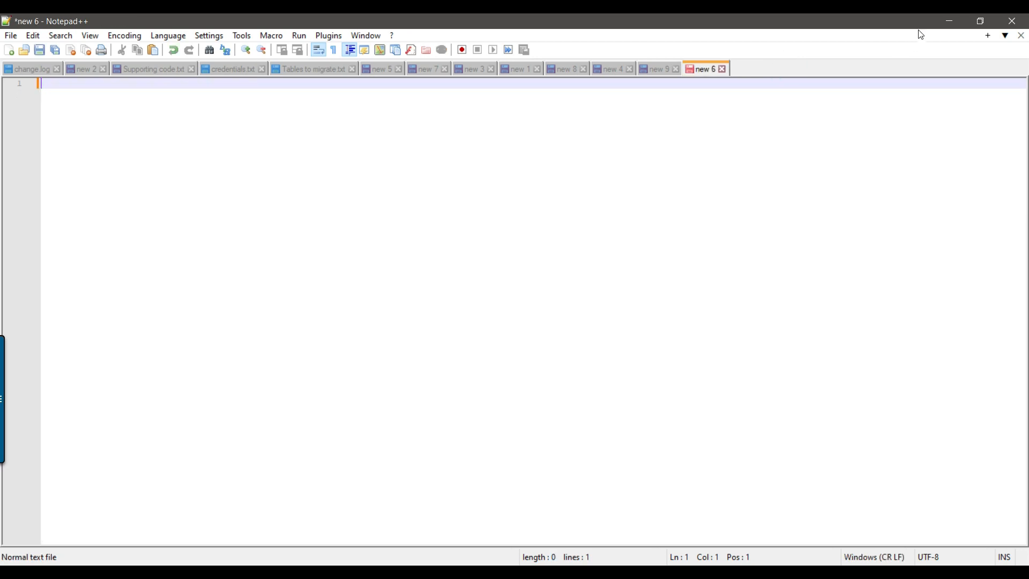
pyautogui.click(949, 21)
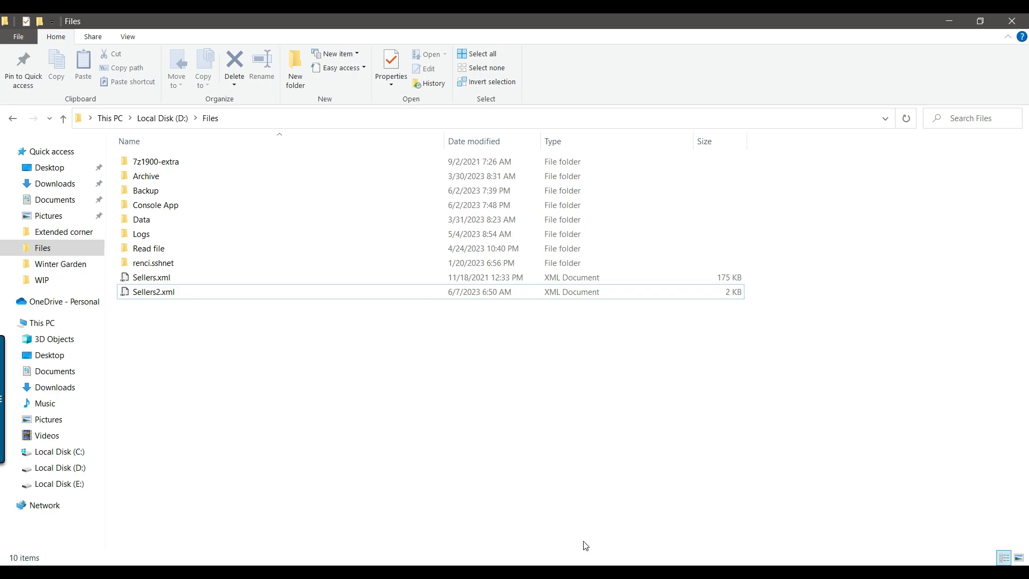
pyautogui.click(758, 570)
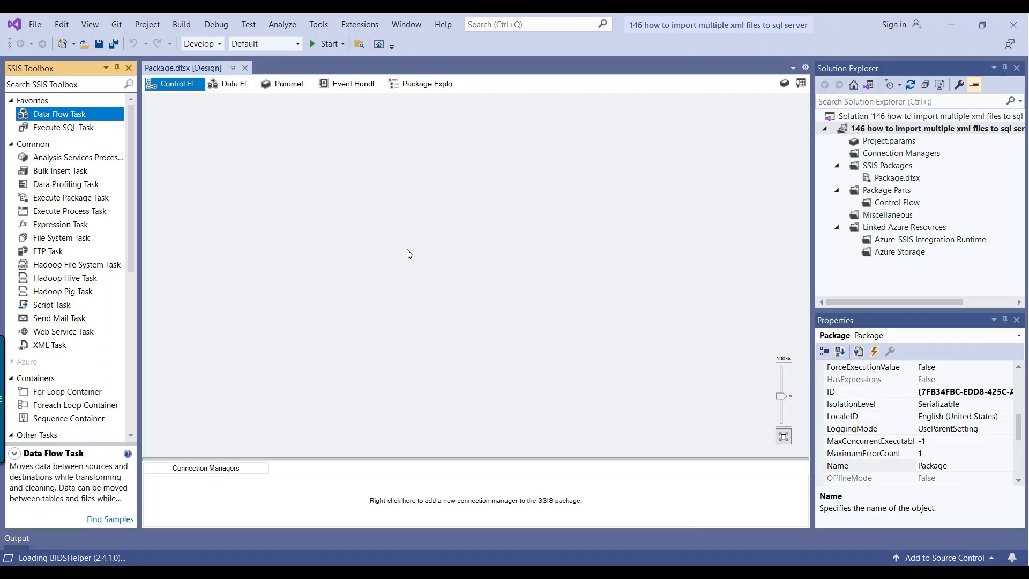
# Add a Data Flow Task to the package's control flow and place an XML Source inside it
pyautogui.click(48, 117)
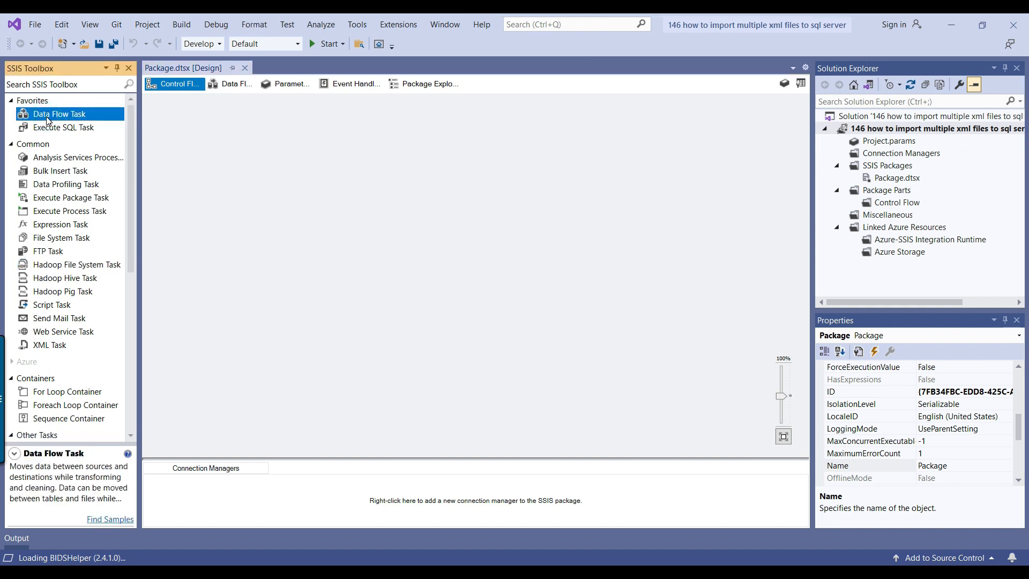
pyautogui.moveTo(47, 119); pyautogui.dragTo(361, 177)
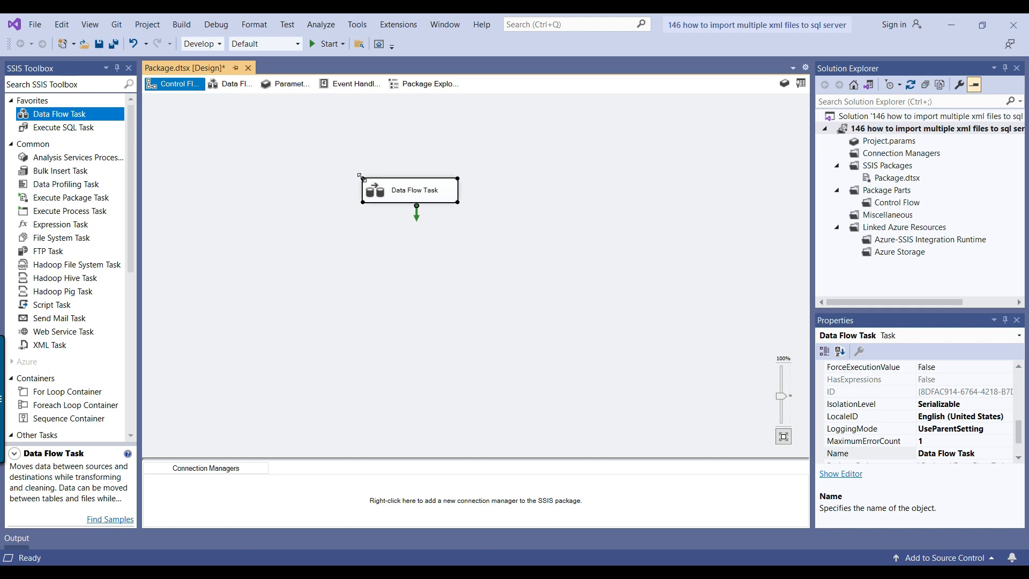
pyautogui.click(222, 84)
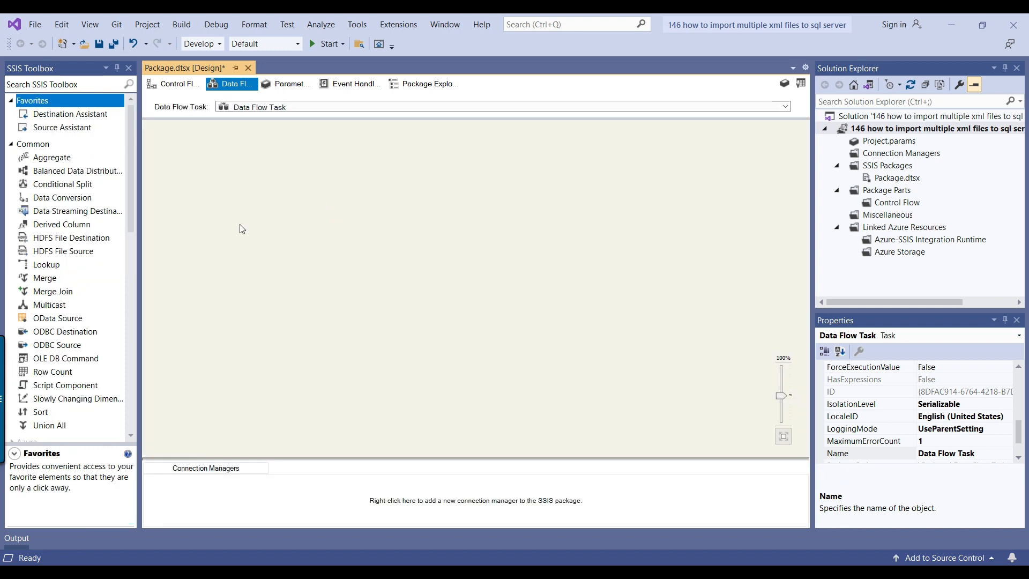
pyautogui.scroll(-12, 86, 239)
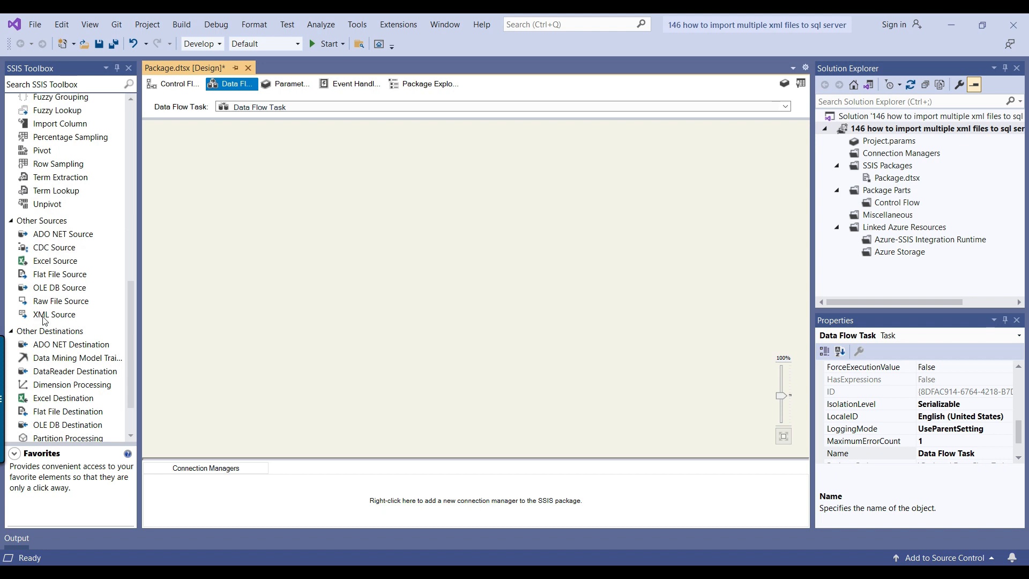
pyautogui.moveTo(42, 315); pyautogui.dragTo(343, 161)
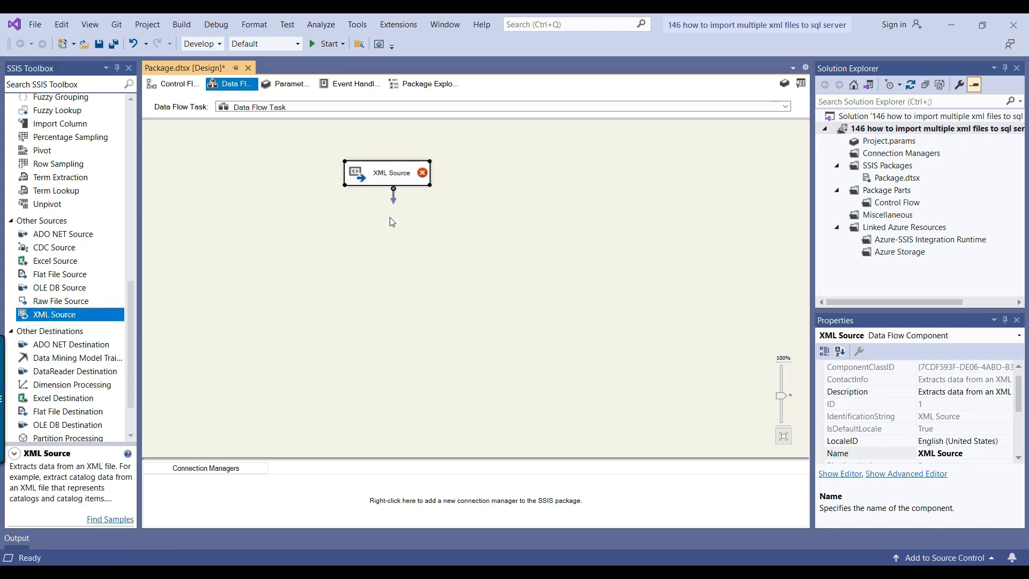
# Edit the XML Source and set its XML location to D:\Files\Sellers.xml
pyautogui.rightClick(381, 179)
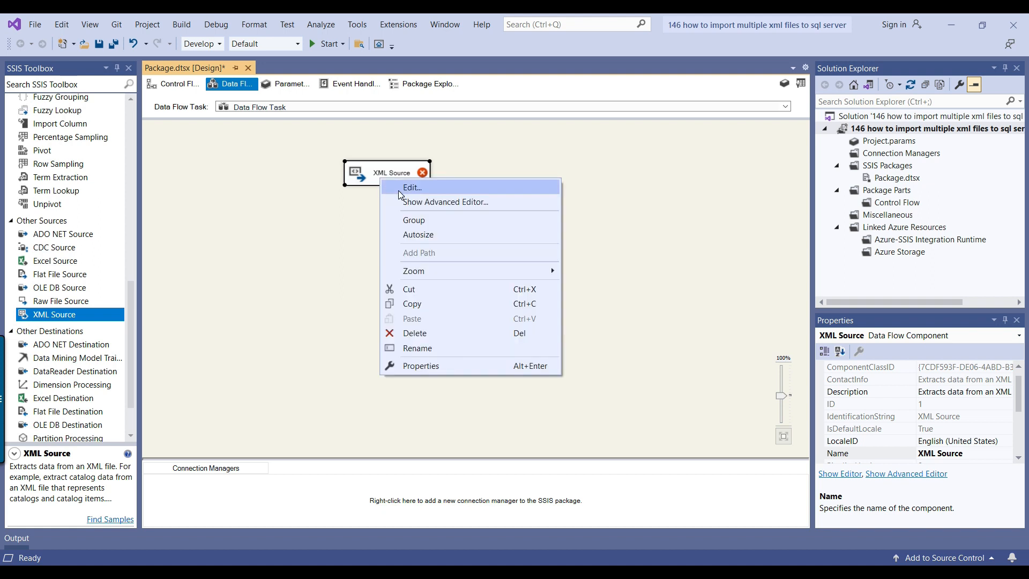
pyautogui.click(414, 188)
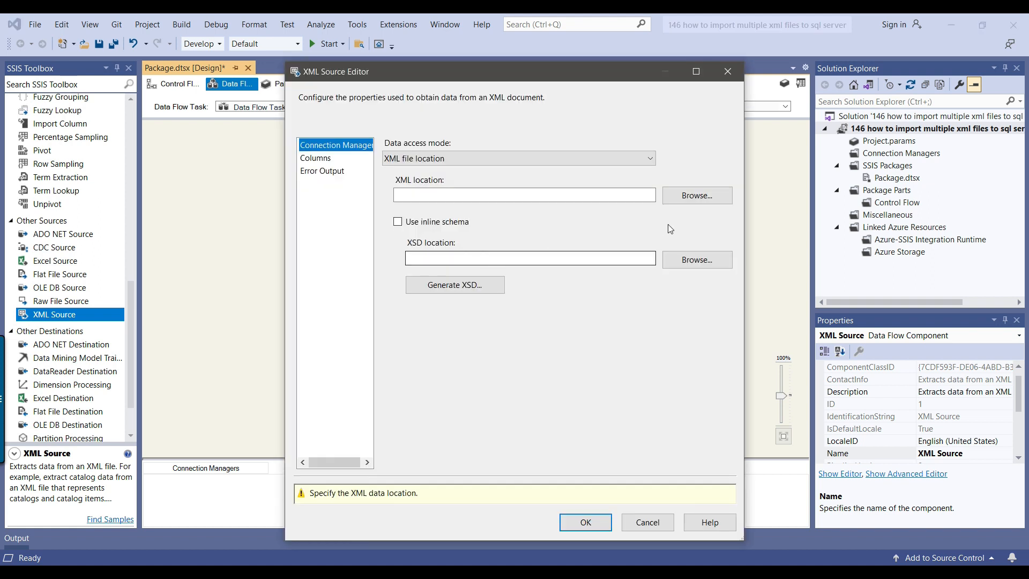
pyautogui.click(697, 195)
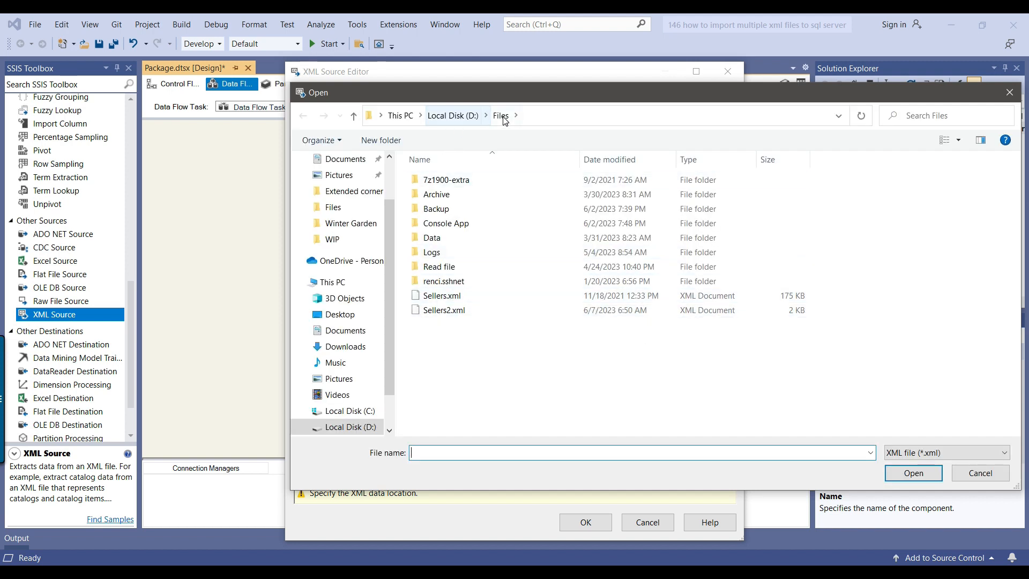
pyautogui.click(441, 296)
pyautogui.click(904, 473)
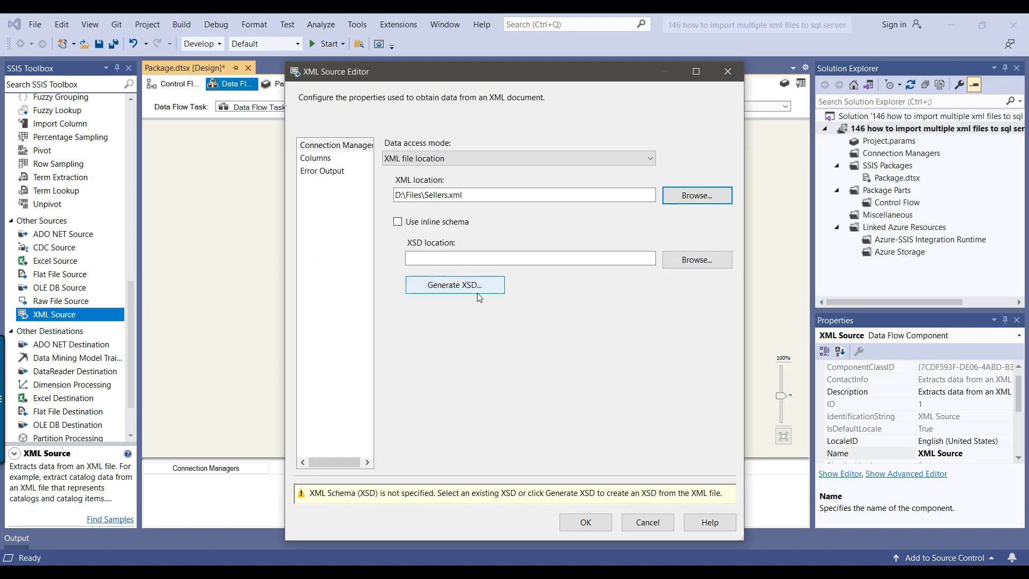
# Generate the schema as D:\Files\Sellers.xsd for the XML Source and accept its columns
pyautogui.click(474, 291)
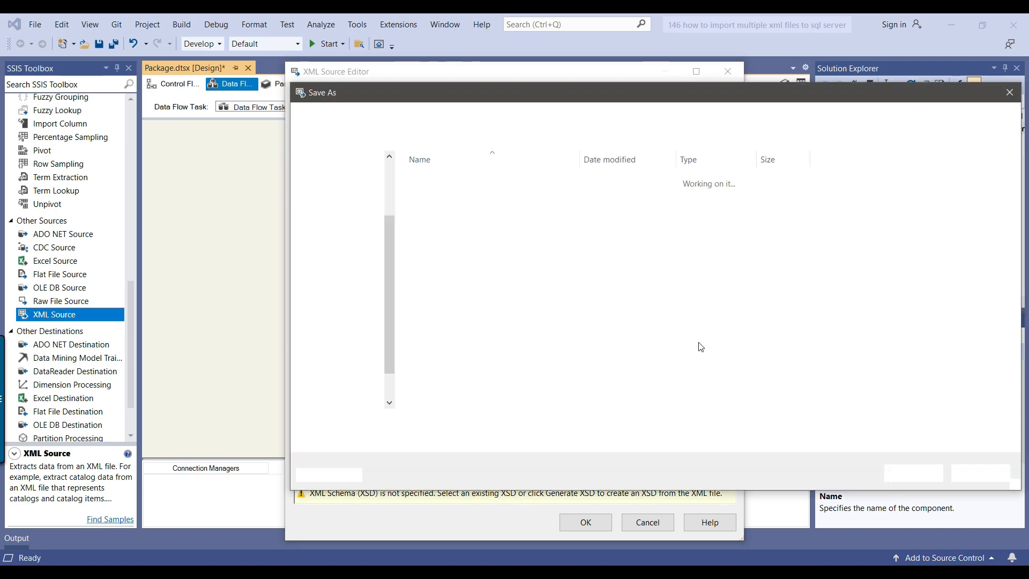
pyautogui.click(914, 473)
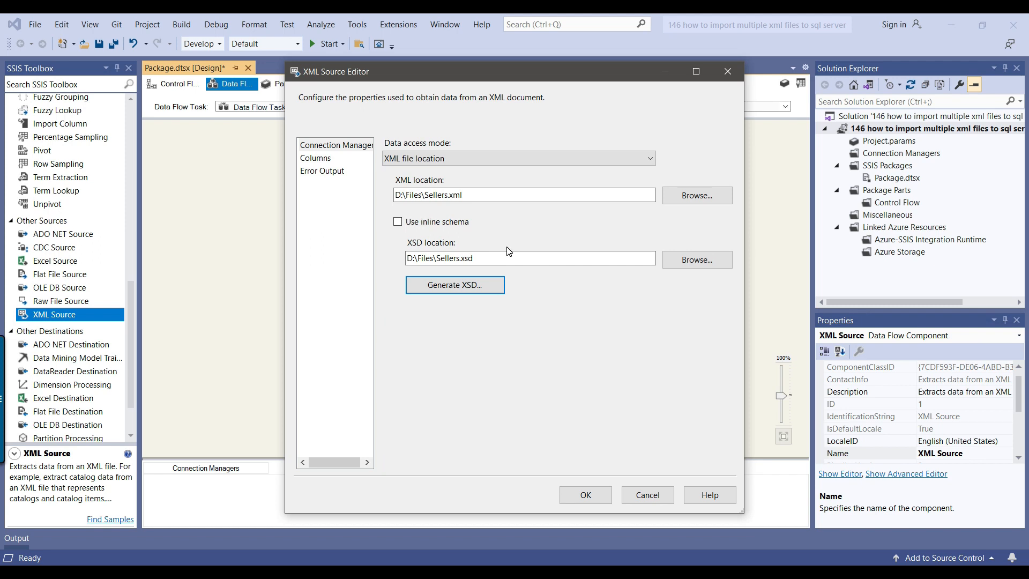
pyautogui.click(315, 160)
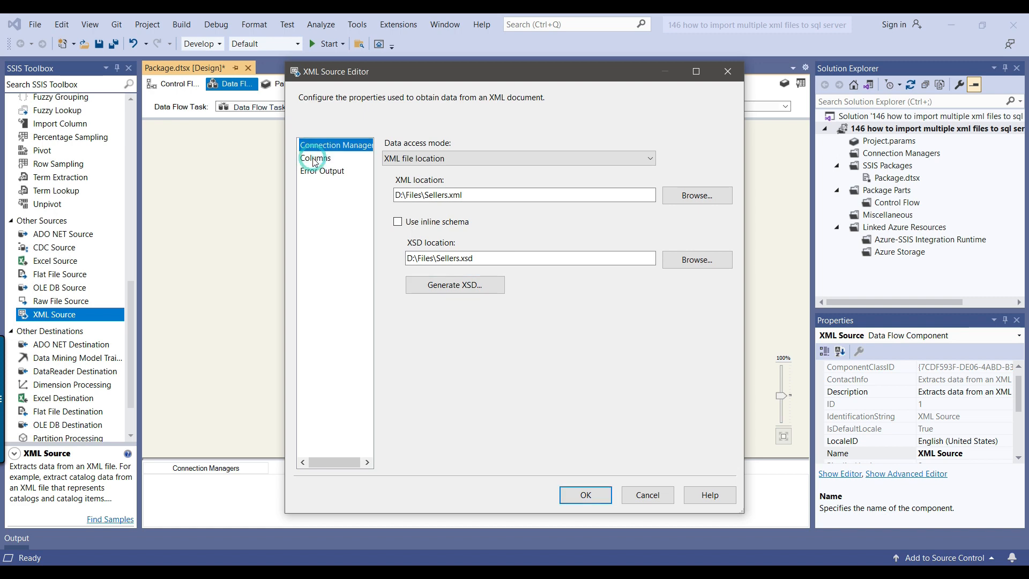
pyautogui.click(646, 444)
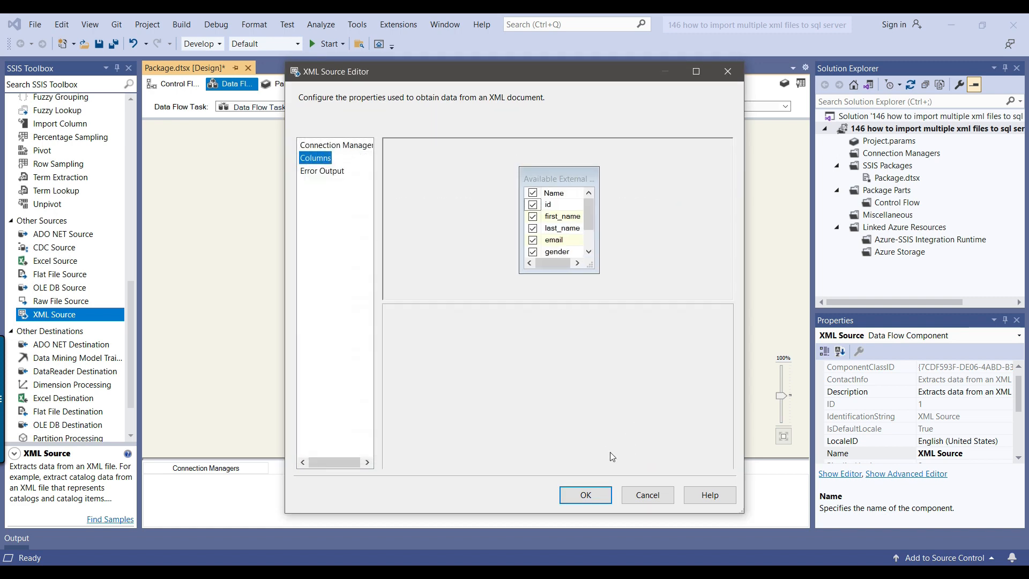
pyautogui.click(585, 496)
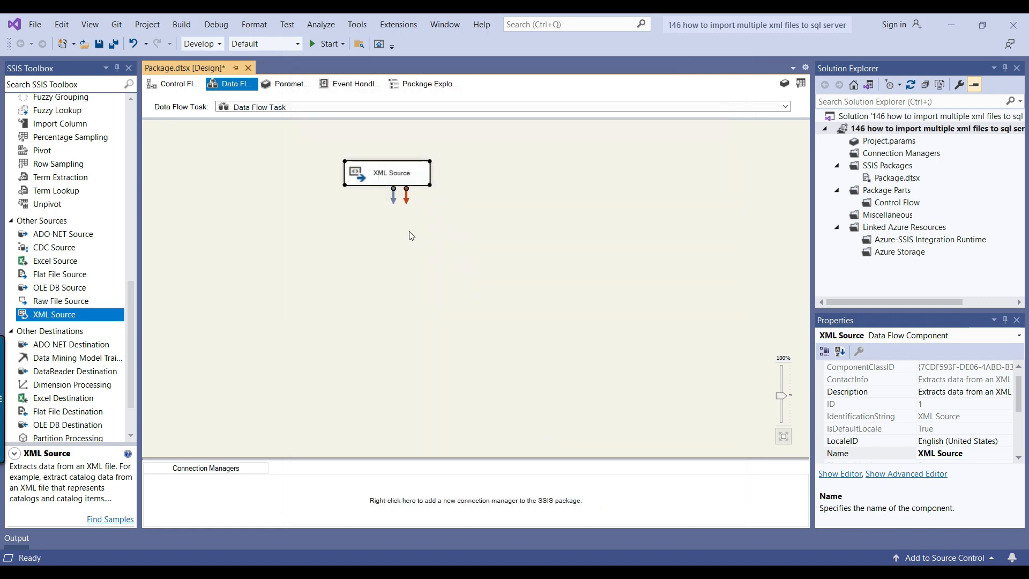
# Add an OLE DB Destination below the XML Source and connect the source's data output to it
pyautogui.scroll(-2, 61, 269)
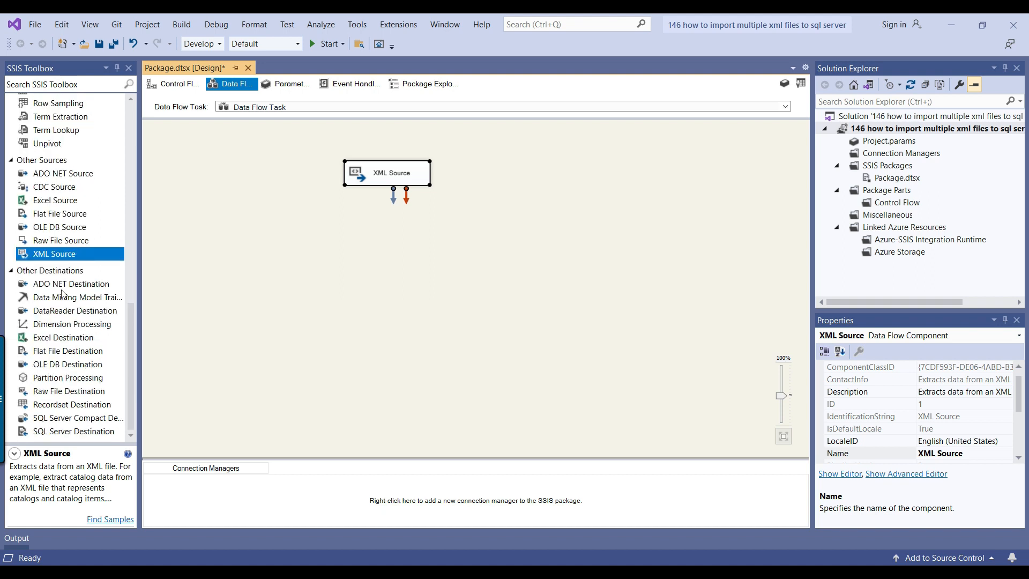
pyautogui.moveTo(53, 363); pyautogui.dragTo(328, 310)
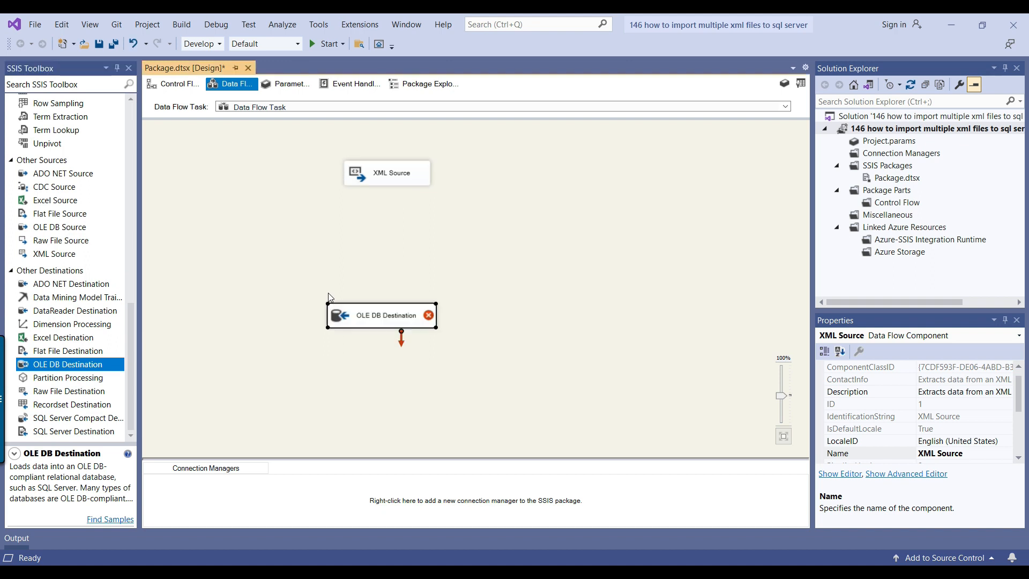
pyautogui.click(388, 175)
pyautogui.moveTo(394, 198); pyautogui.dragTo(399, 320)
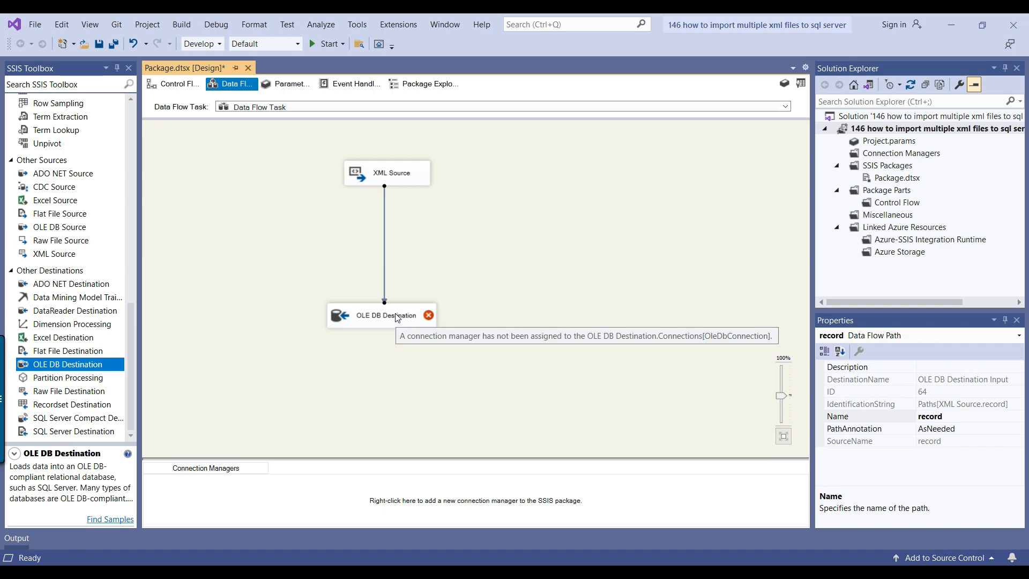
pyautogui.click(573, 335)
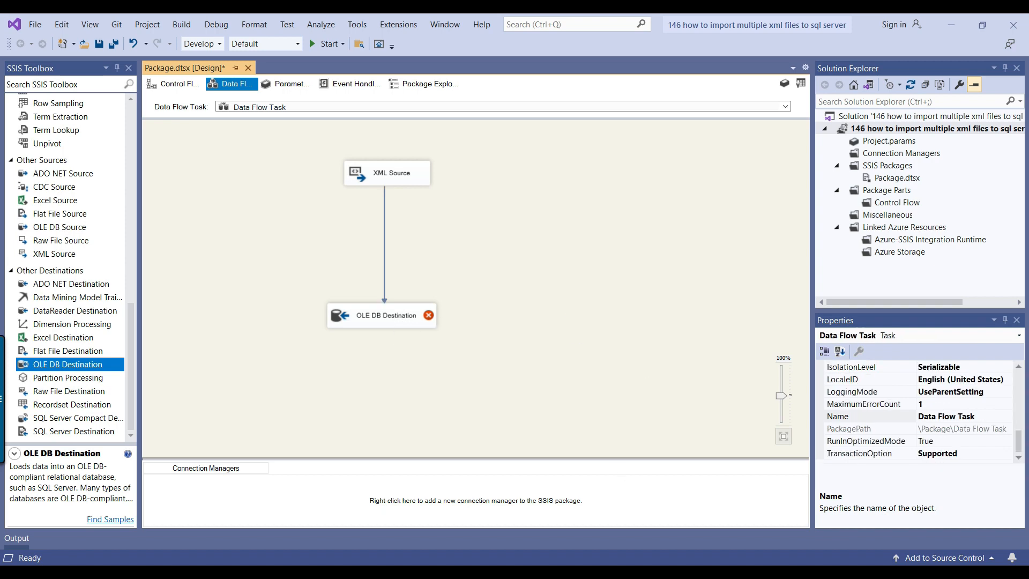
# Switch to SQL Server Management Studio to check the sellers table in the Test database, and return to Visual Studio
pyautogui.hotkey('alt', 'Tab')
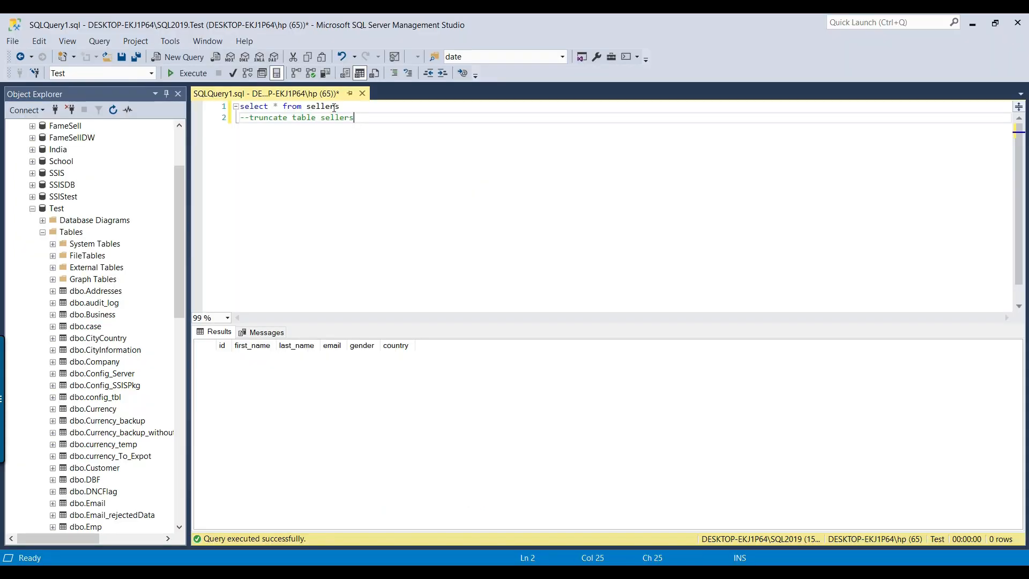
pyautogui.click(57, 208)
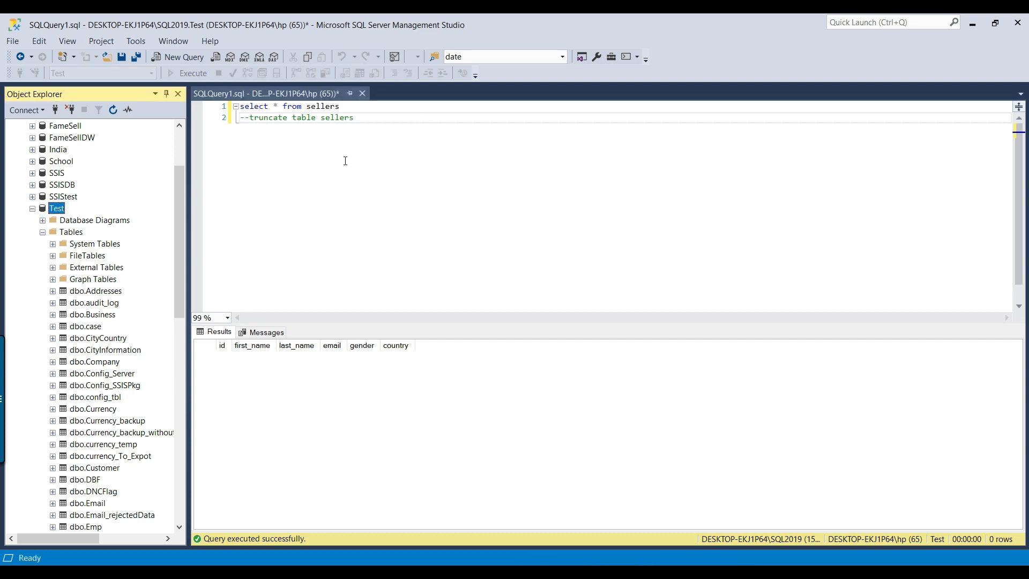
pyautogui.click(346, 160)
pyautogui.click(189, 73)
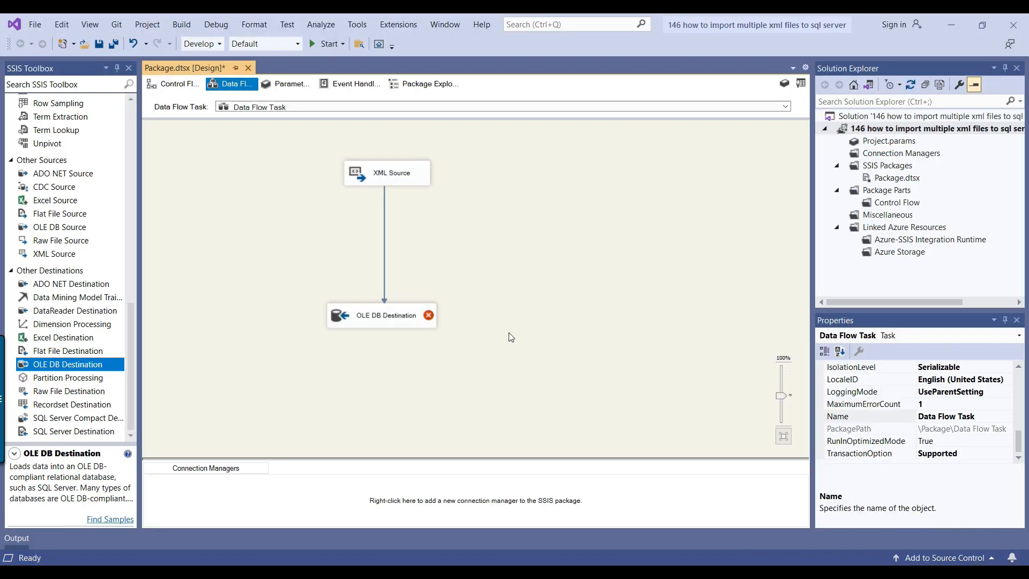
# Edit the OLE DB Destination and assign it a new connection manager using the DESKTOP-EKJ1P64\SQL2019.Test data connection
pyautogui.click(391, 321)
pyautogui.rightClick(391, 322)
pyautogui.click(423, 330)
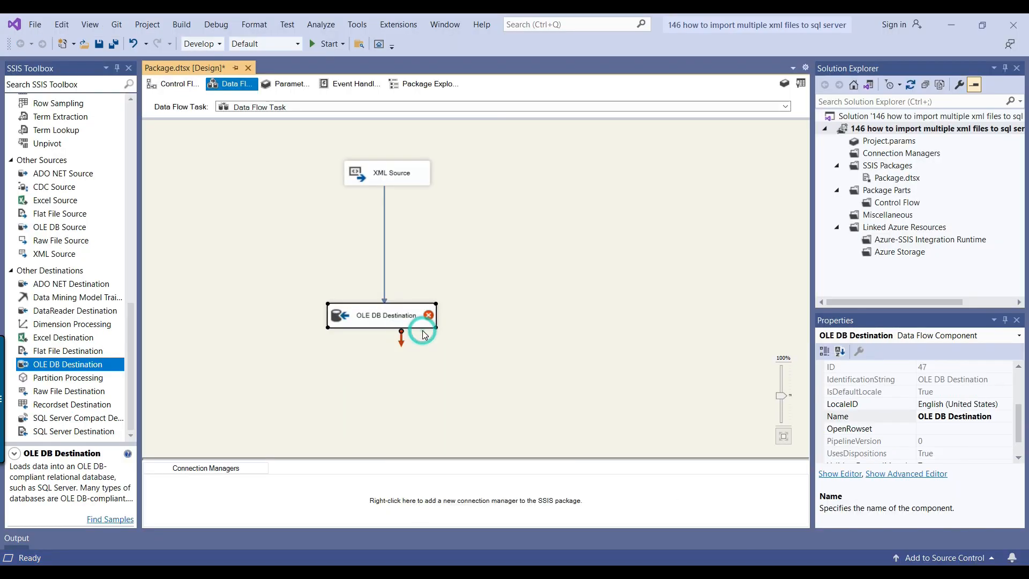
pyautogui.click(701, 215)
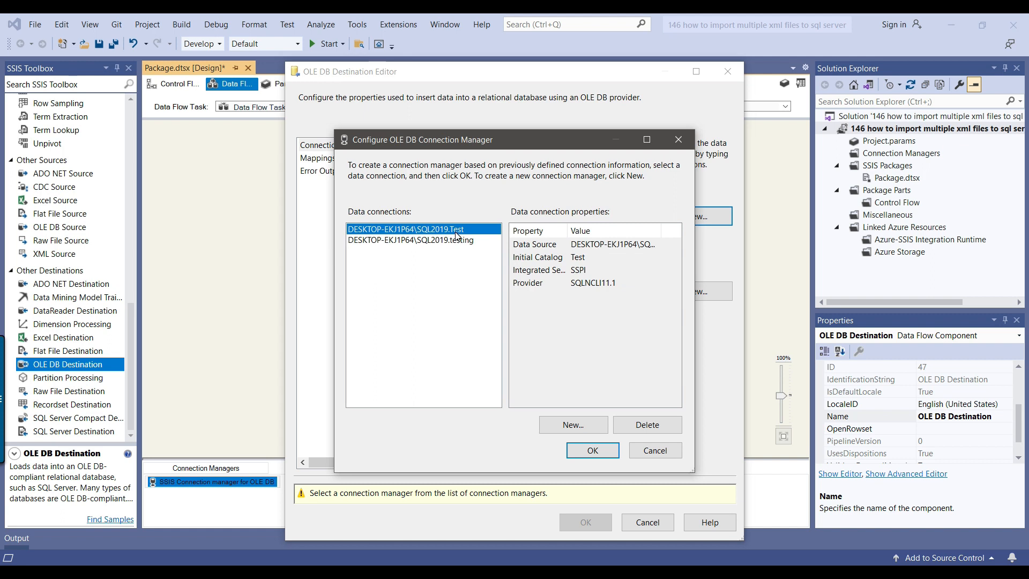
pyautogui.click(592, 450)
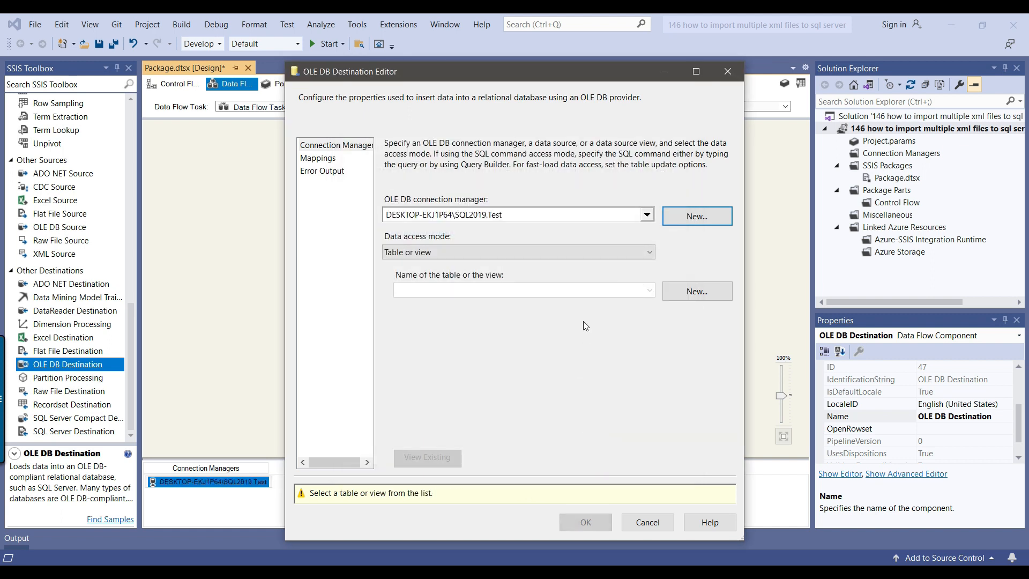
# Set the destination's access mode to Table or view - fast load, choose the [dbo].[Sellers] table, and accept the column mappings
pyautogui.click(474, 252)
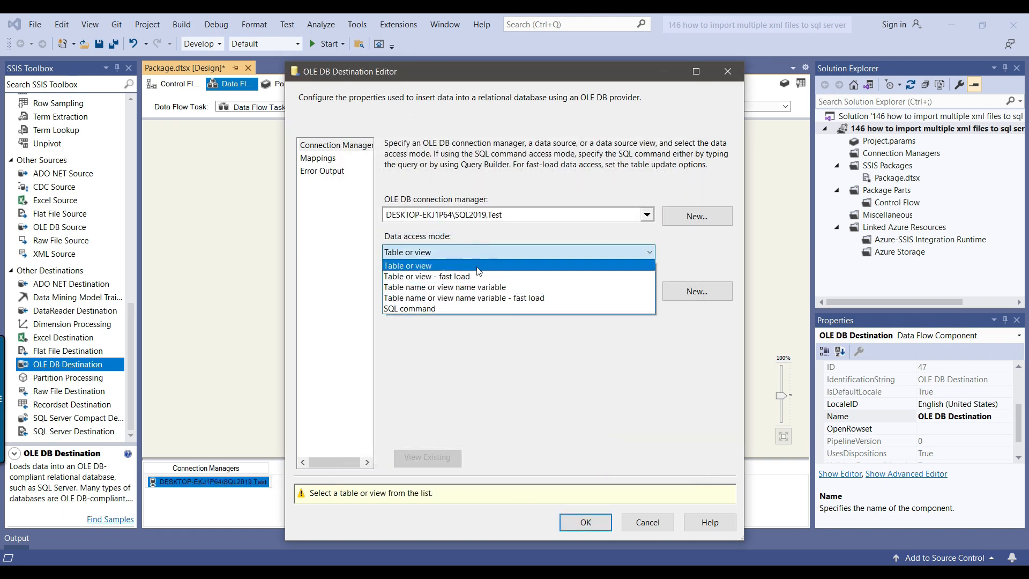
pyautogui.click(448, 278)
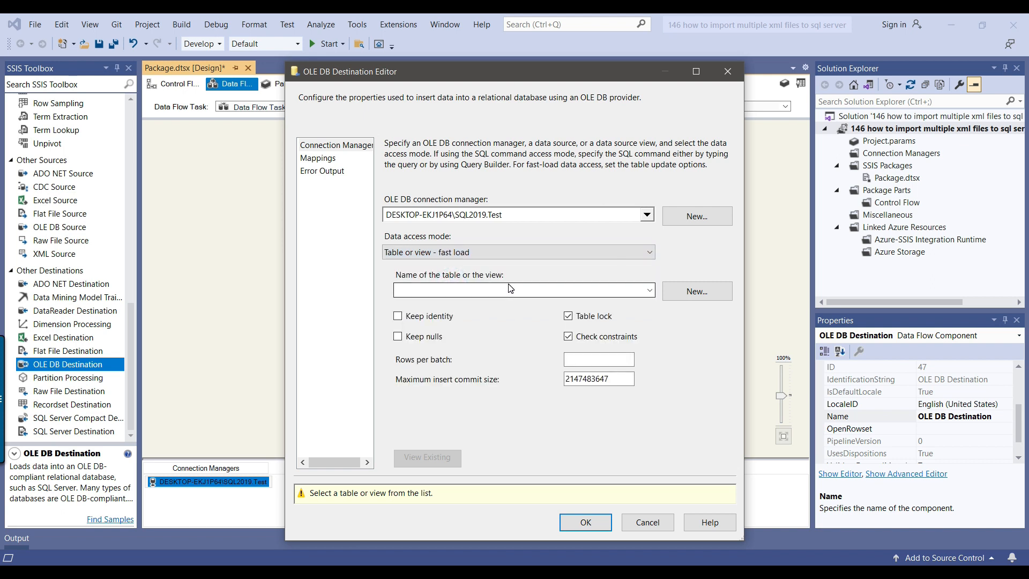
pyautogui.click(648, 290)
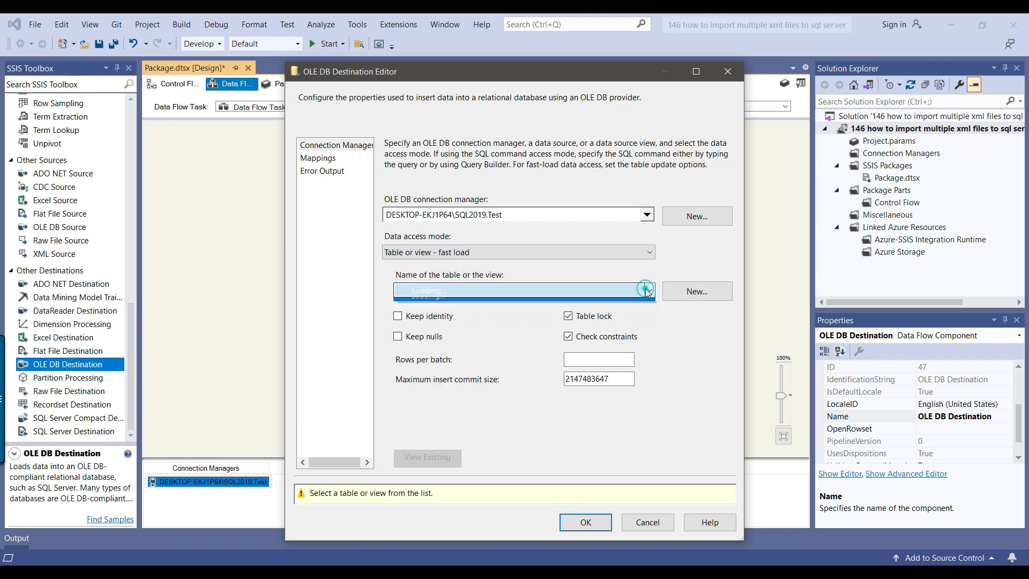
pyautogui.scroll(-3, 519, 371)
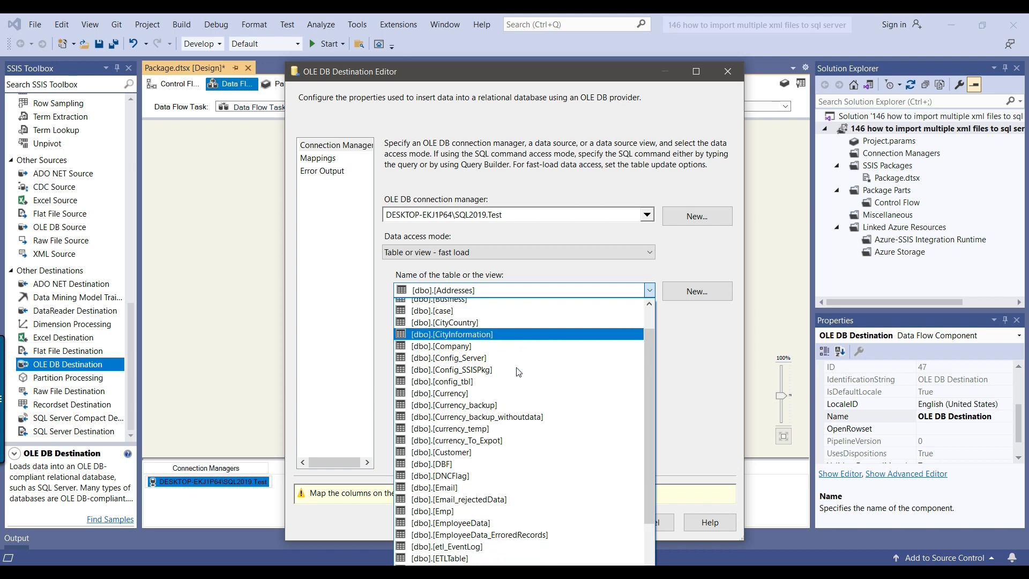
pyautogui.scroll(-4, 519, 371)
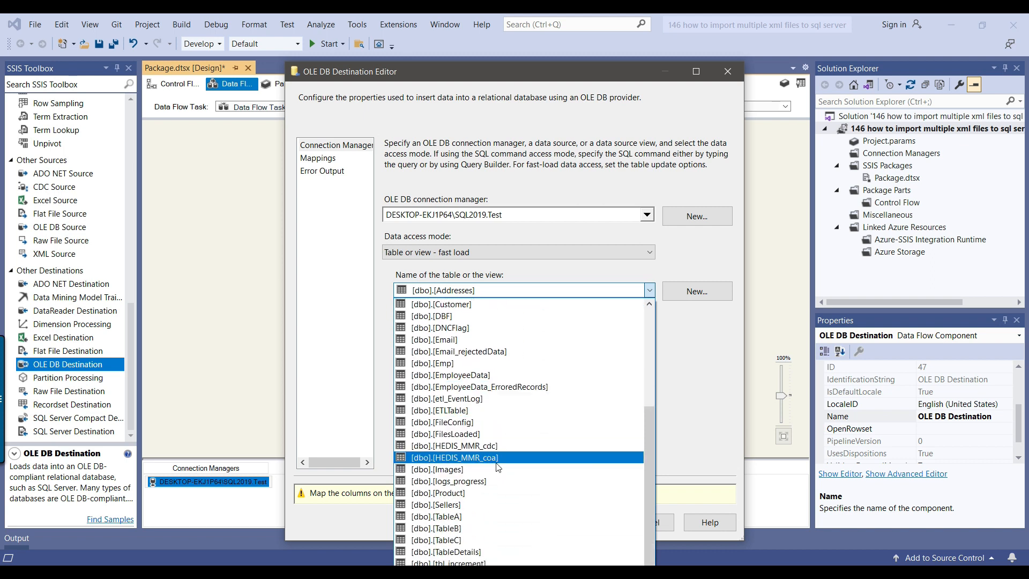
pyautogui.click(469, 504)
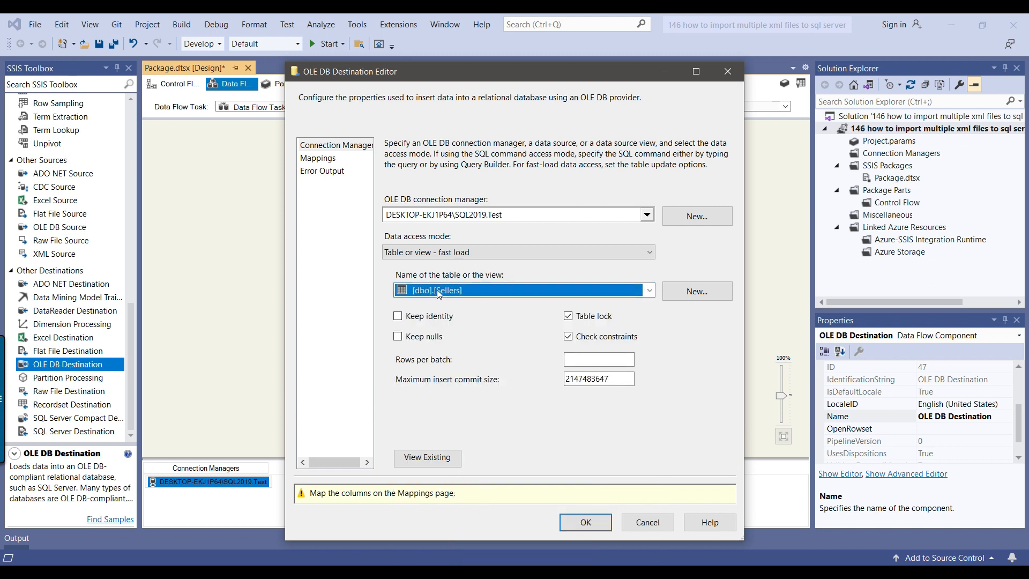
pyautogui.click(316, 158)
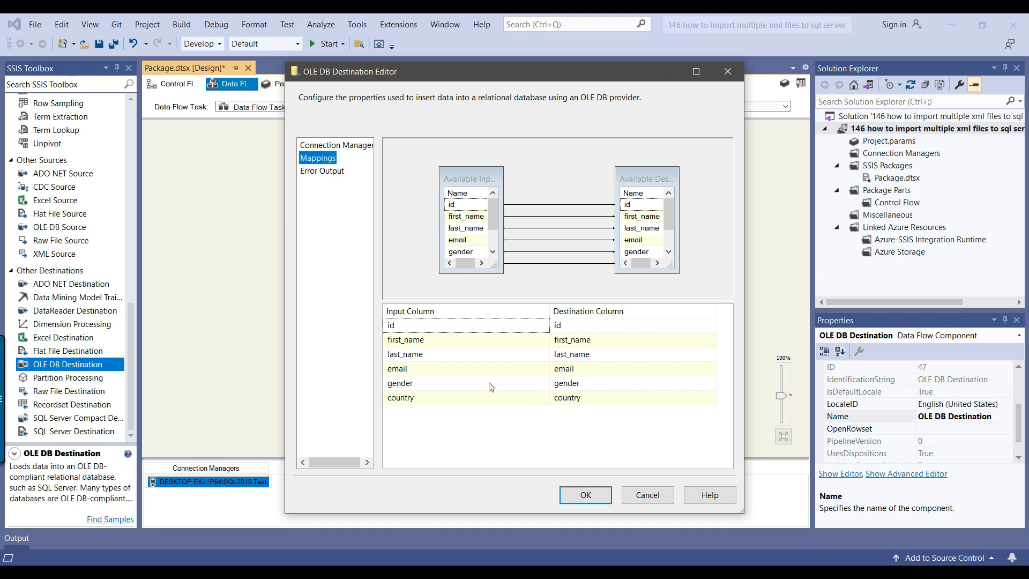
pyautogui.click(586, 494)
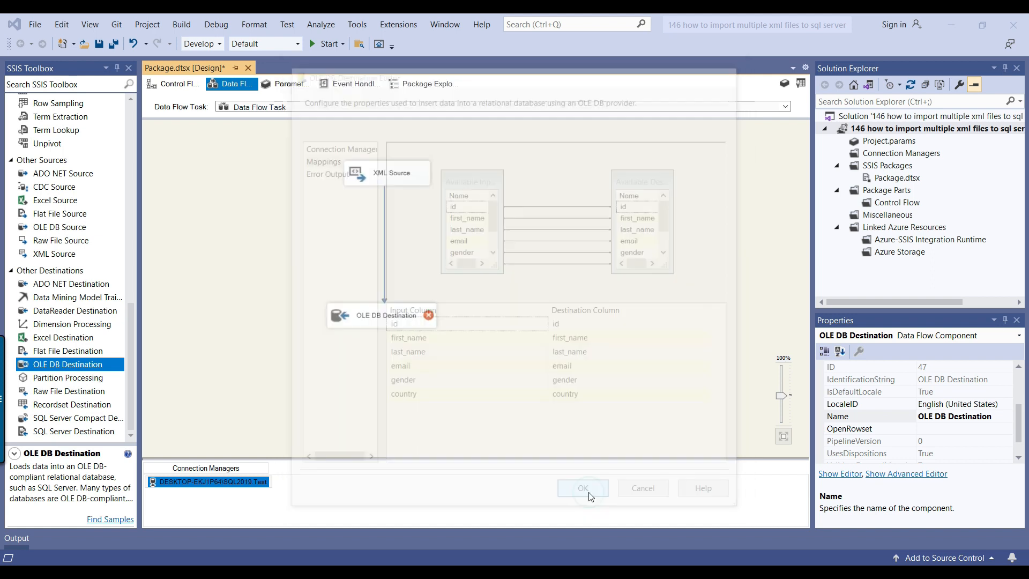
# Switch to File Explorer to locate Sellers.xml in D:\Files, and return to Visual Studio
pyautogui.click(560, 290)
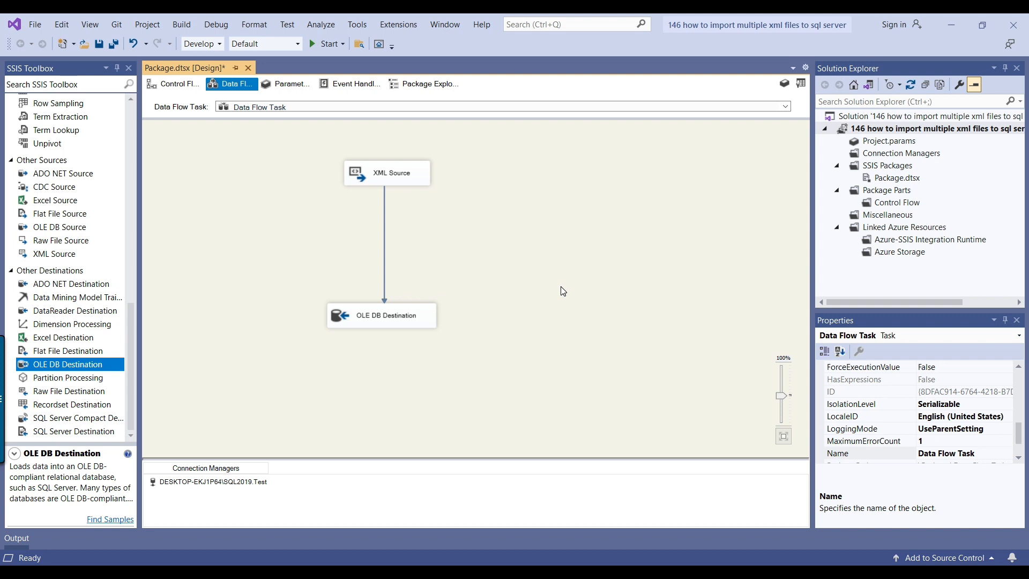
pyautogui.hotkey('alt', 'Tab')
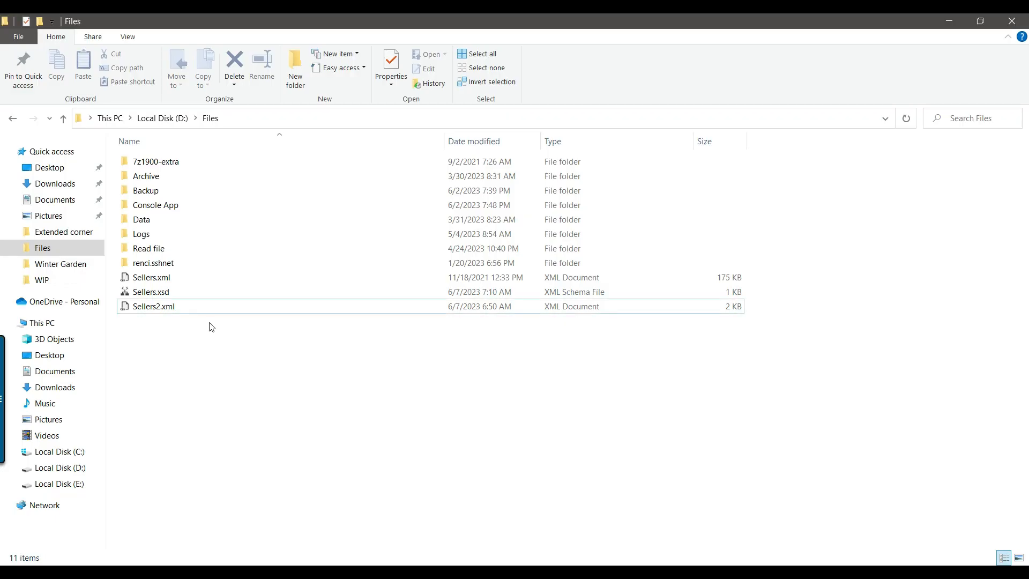
pyautogui.click(153, 281)
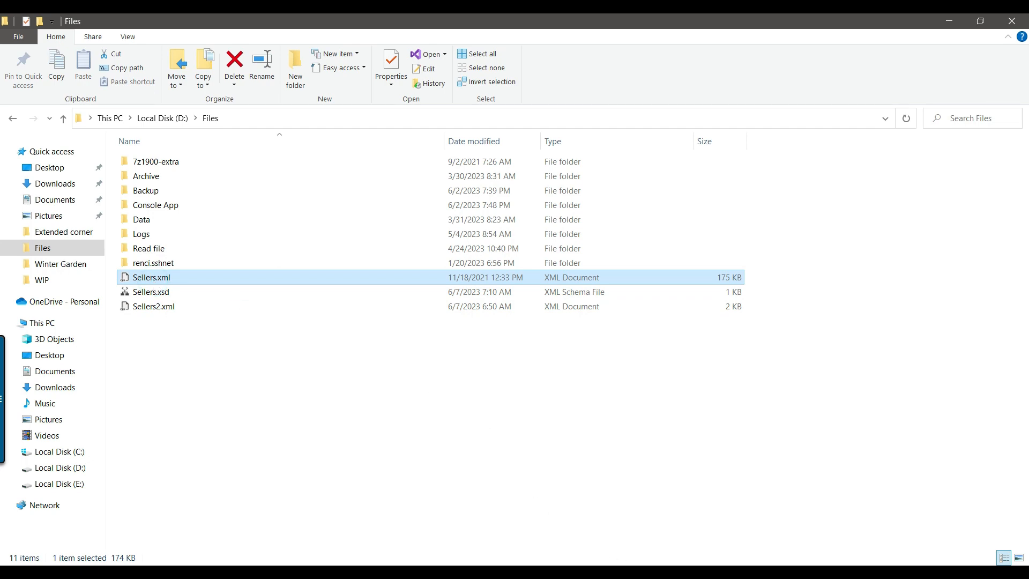
pyautogui.hotkey('alt', 'Tab')
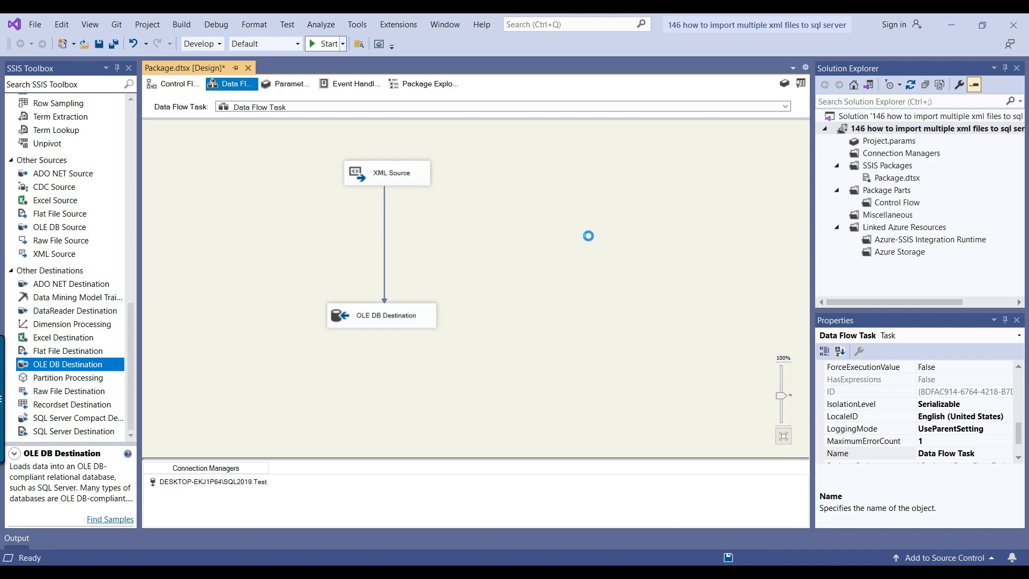
# Run the package to load Sellers.xml into the Sellers table, and stop debugging after execution
pyautogui.press('F5')
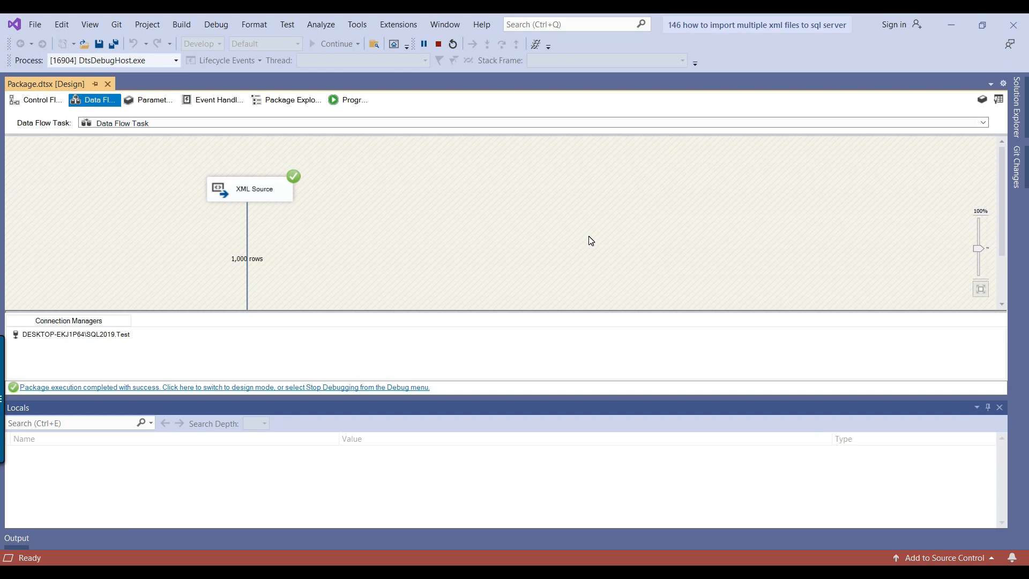
pyautogui.click(996, 408)
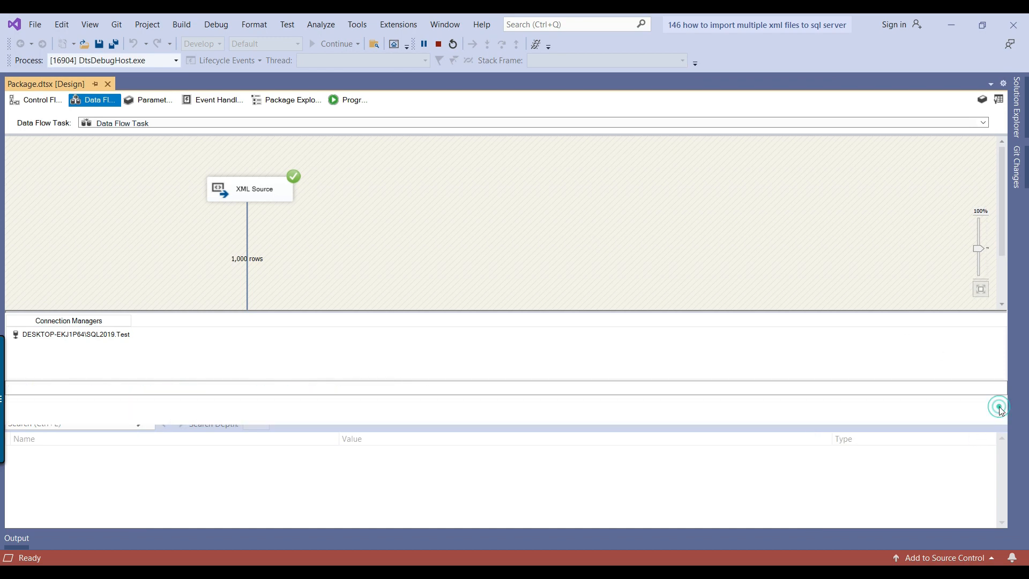
pyautogui.click(439, 45)
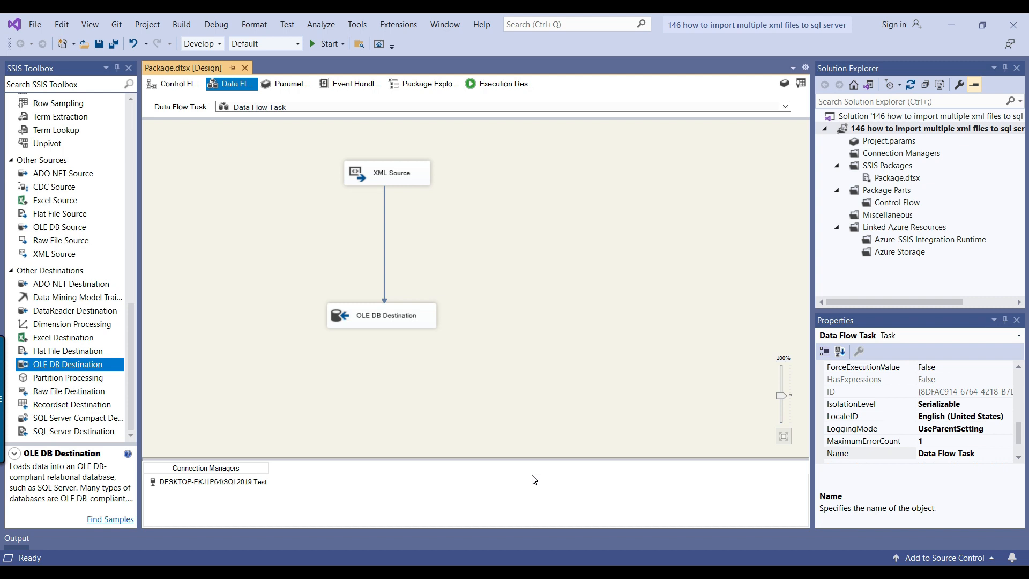
# Review the XML file location in the XML Source's editor and close it without changes
pyautogui.rightClick(416, 183)
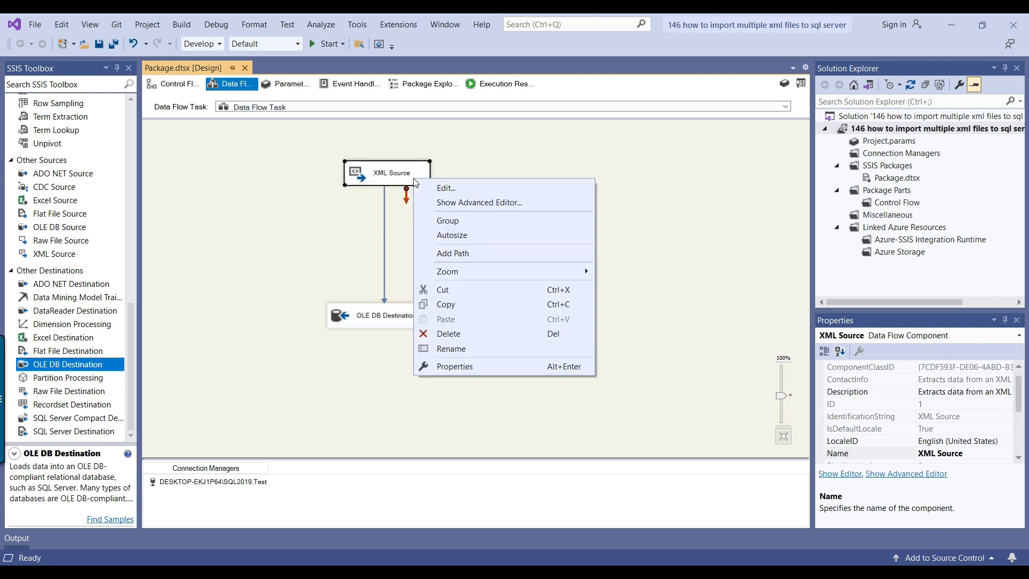
pyautogui.click(447, 188)
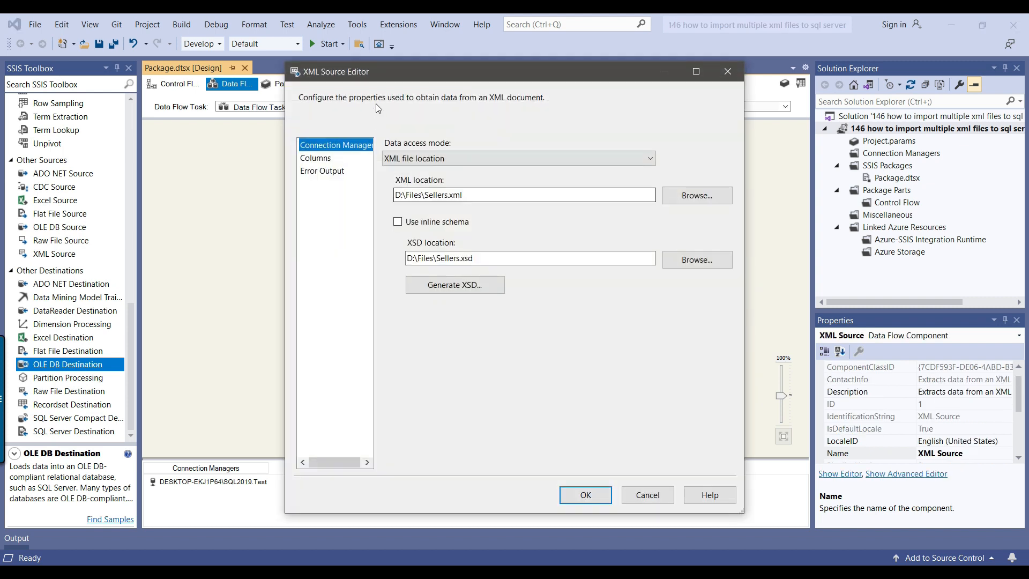
pyautogui.moveTo(370, 72); pyautogui.dragTo(448, 67)
pyautogui.moveTo(556, 190); pyautogui.dragTo(471, 191)
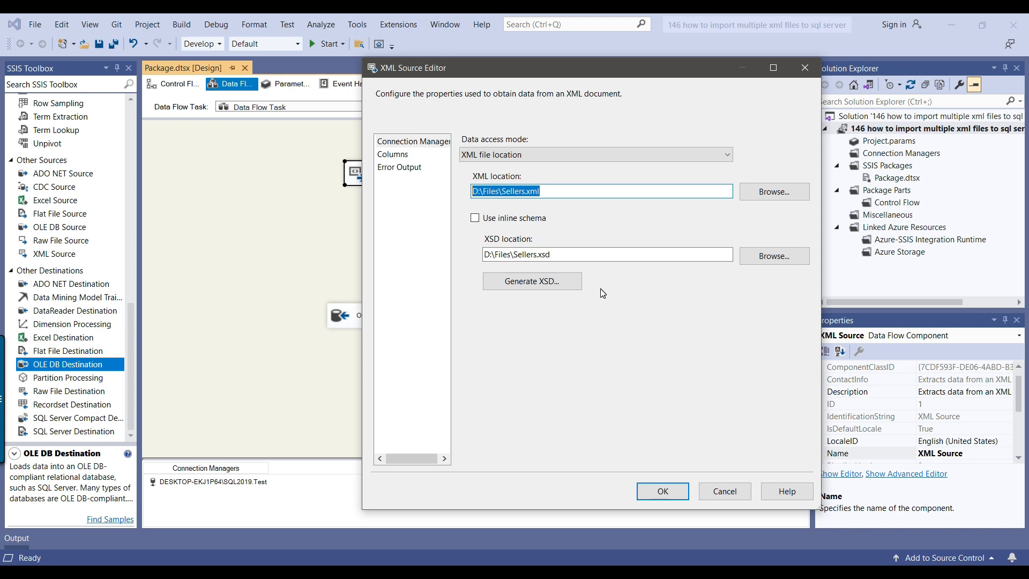
pyautogui.click(725, 491)
pyautogui.click(557, 326)
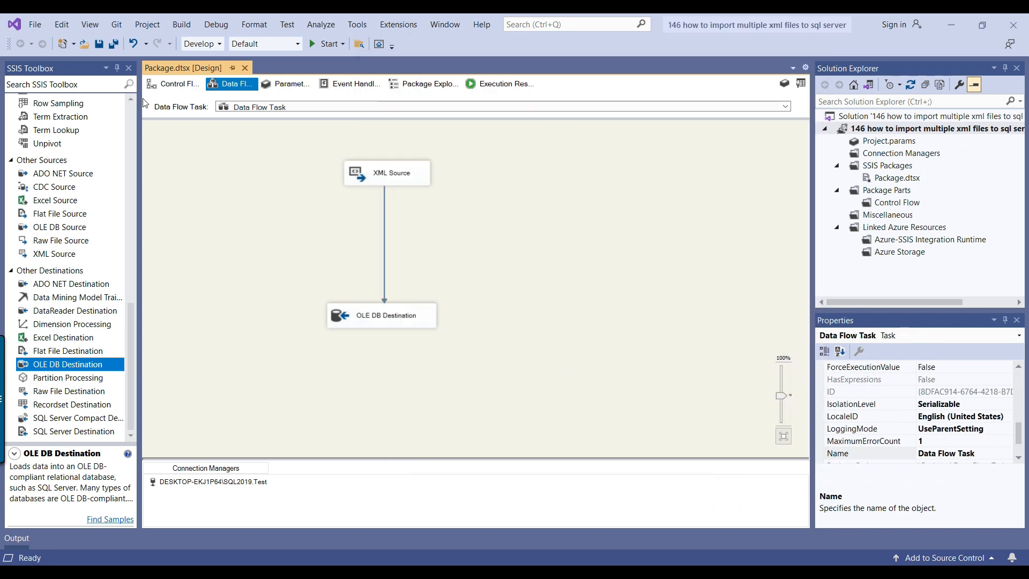
# Add a package-level variable named XMLFilePath in the control flow and set its data type to String
pyautogui.click(173, 83)
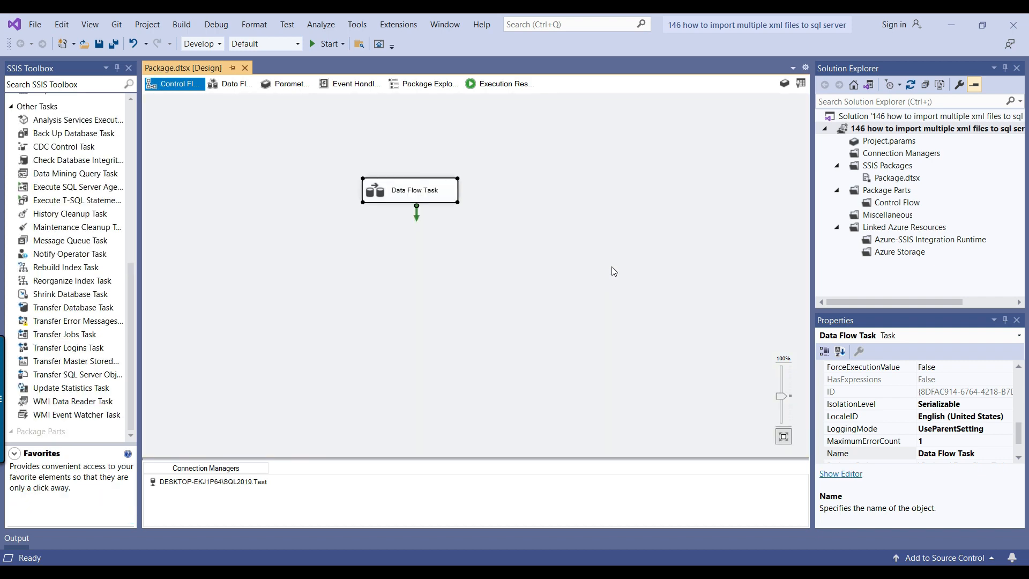
pyautogui.click(613, 268)
pyautogui.click(784, 84)
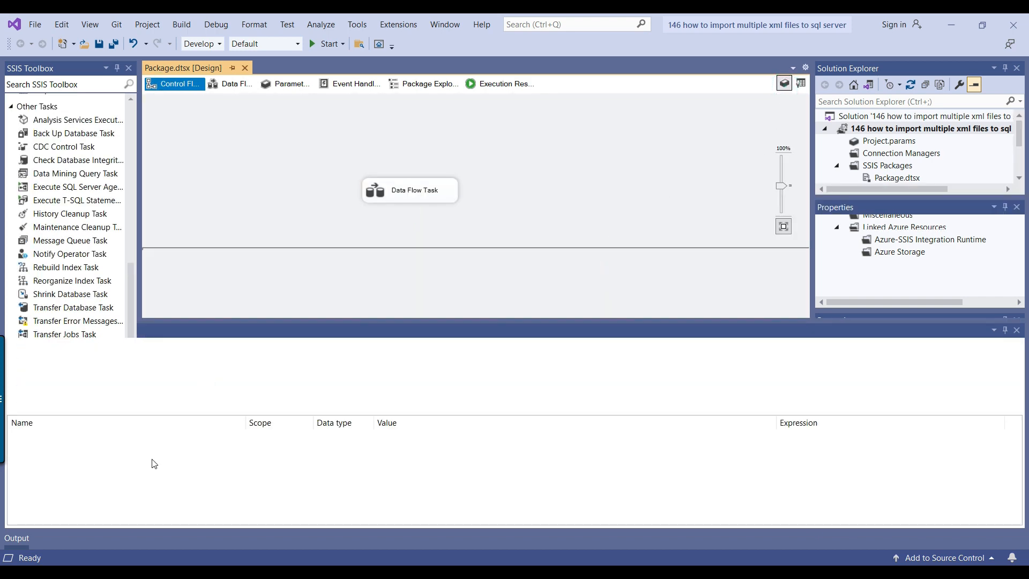
pyautogui.click(14, 350)
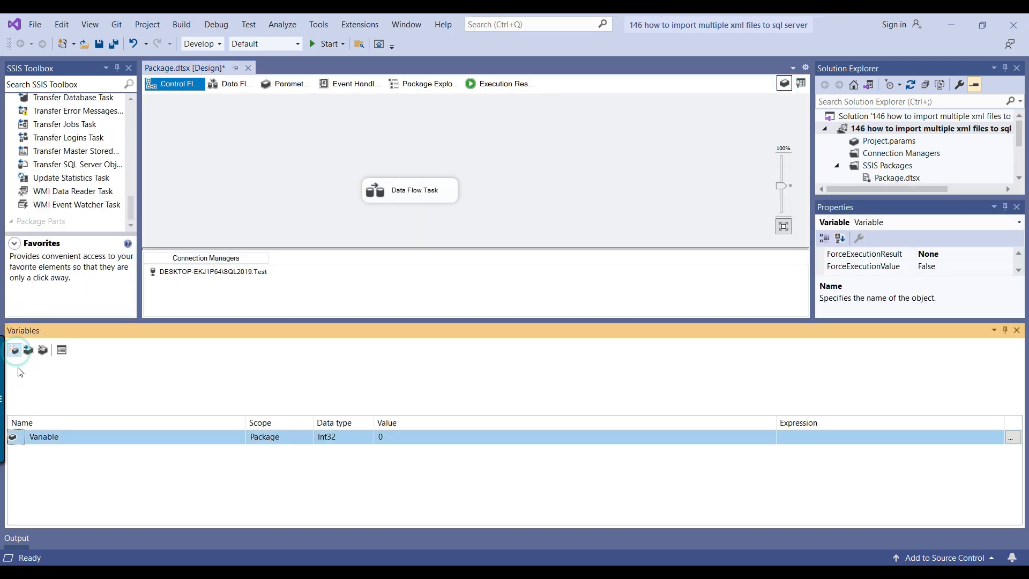
pyautogui.click(82, 437)
pyautogui.write('XMLFil')
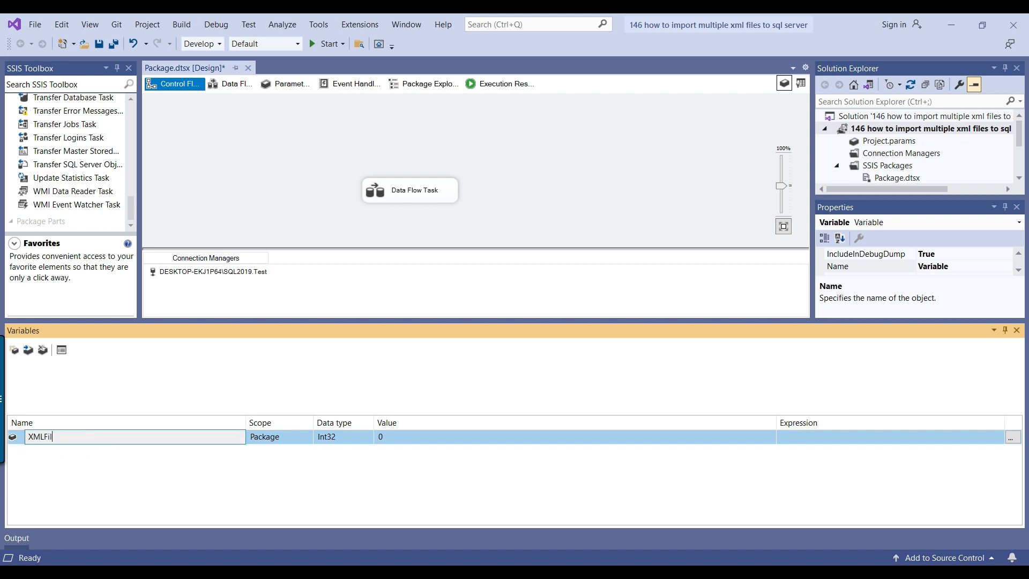
pyautogui.write('ePath')
pyautogui.press('Return')
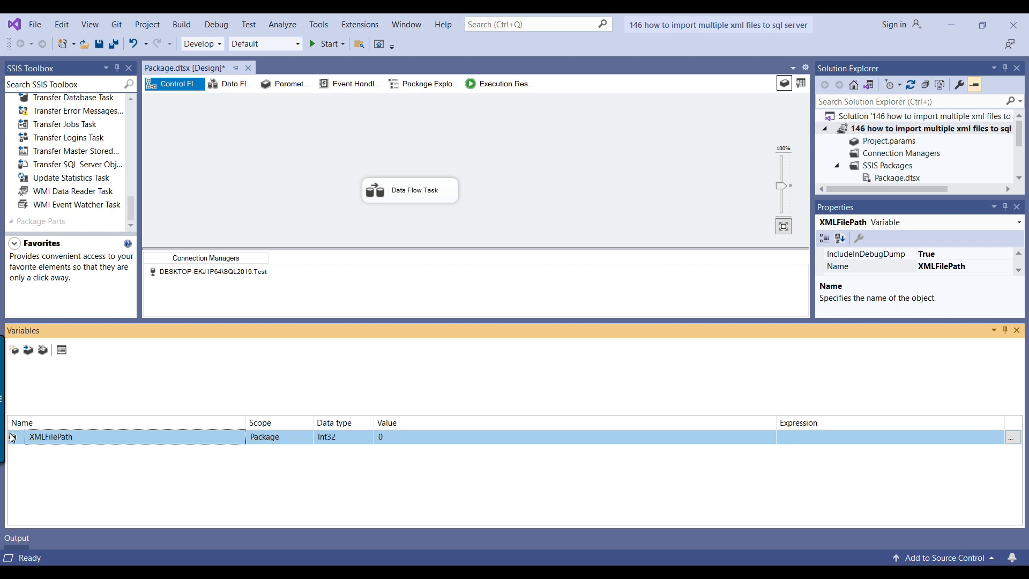
pyautogui.click(343, 445)
pyautogui.click(343, 445)
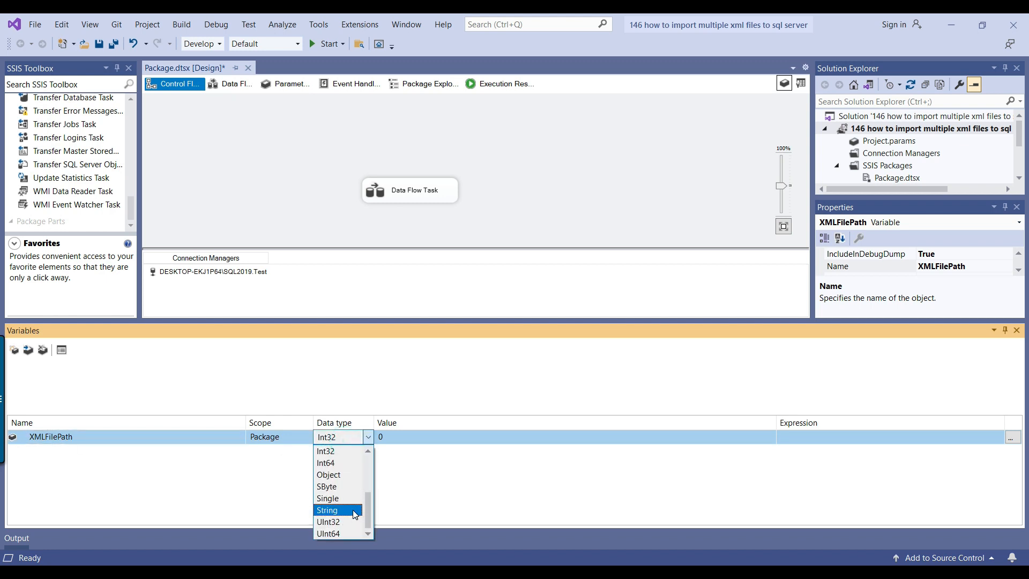
pyautogui.click(352, 509)
# Copy the path D:\Files\Sellers.xml from File Explorer into the XMLFilePath variable's value and save the package
pyautogui.click(401, 435)
pyautogui.hotkey('alt', 'Tab')
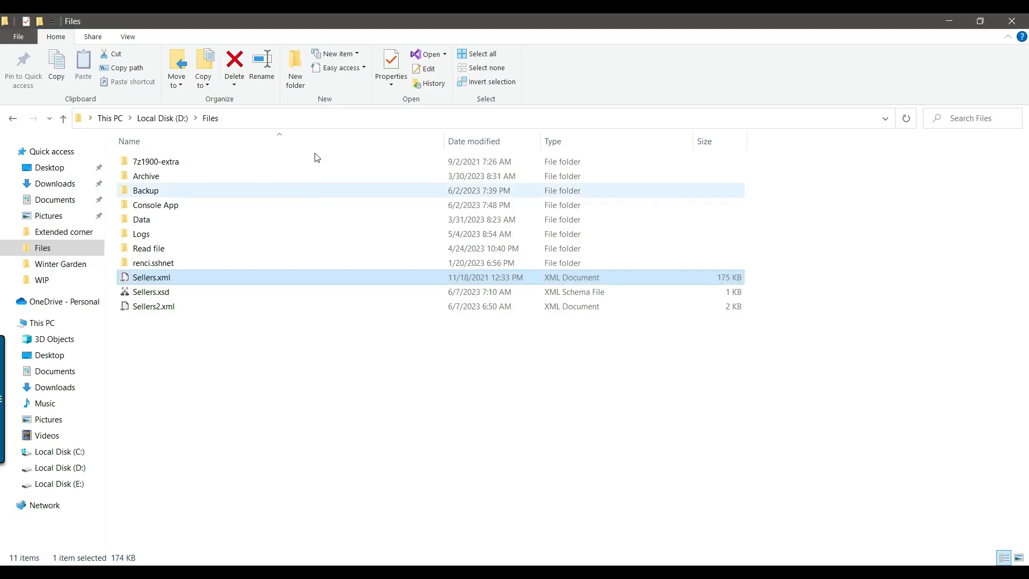
pyautogui.click(314, 122)
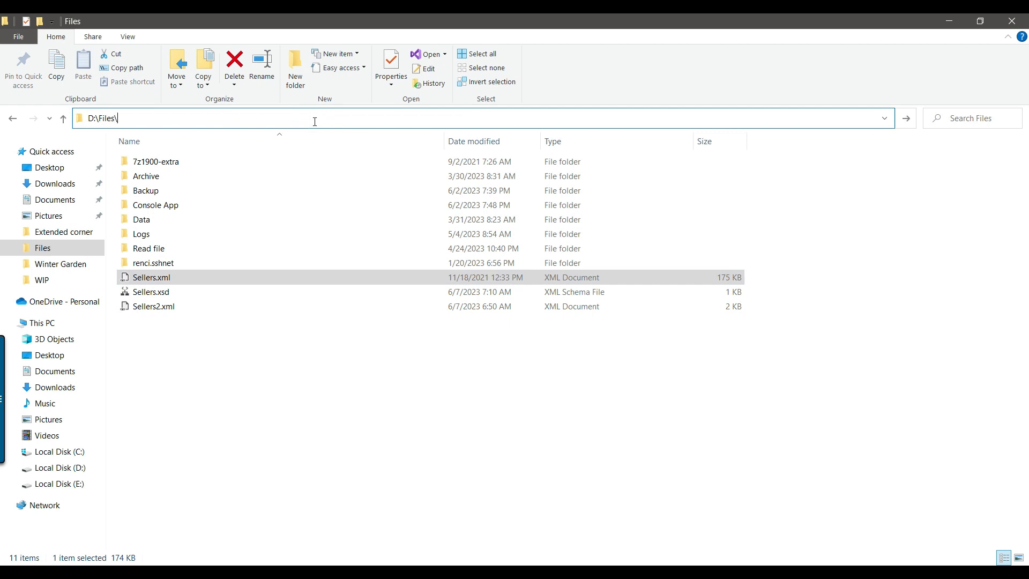
pyautogui.write('Sel')
pyautogui.press('Down')
pyautogui.hotkey('ctrl', 'c')
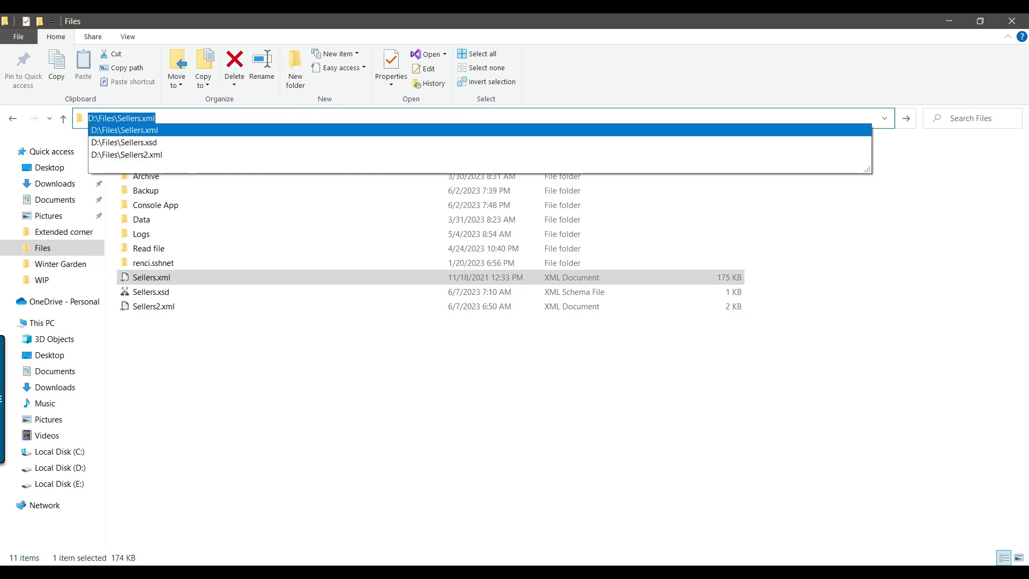
pyautogui.click(945, 23)
pyautogui.click(415, 437)
pyautogui.hotkey('ctrl', 'v')
pyautogui.hotkey('ctrl', 's')
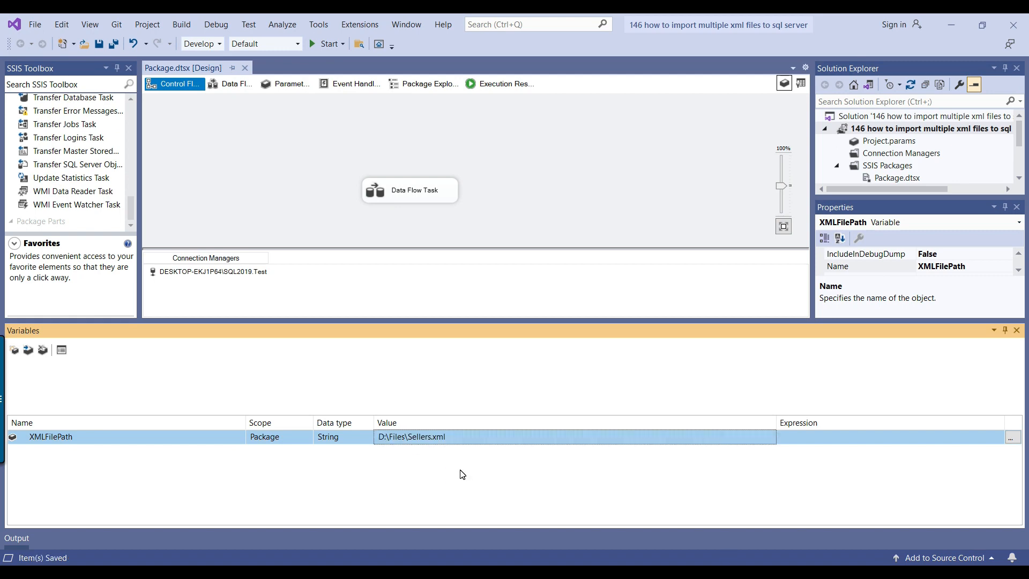
# Switch to SQL Server Management Studio and run the select query to check the imported rows in the sellers table
pyautogui.click(686, 572)
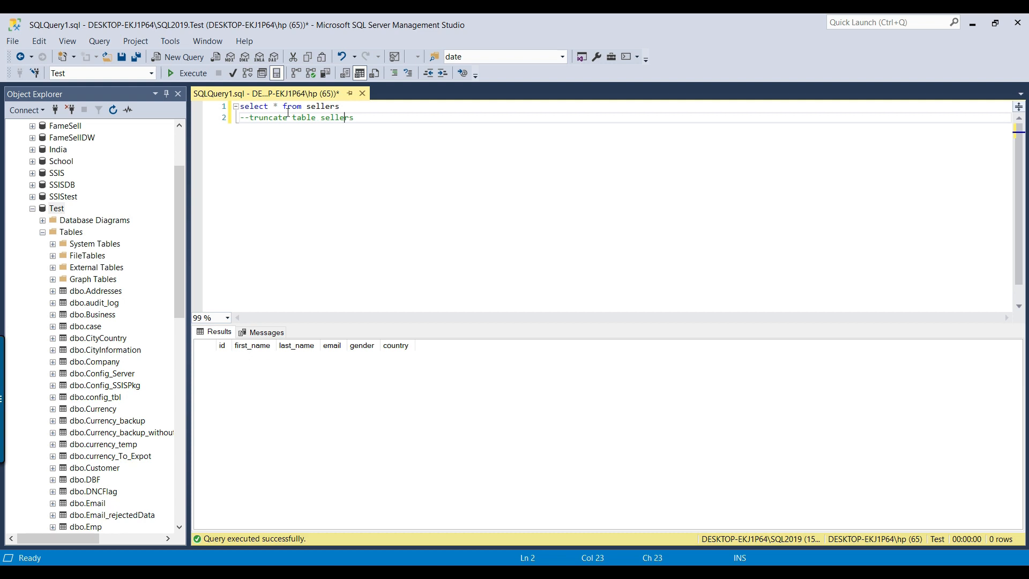
pyautogui.click(177, 73)
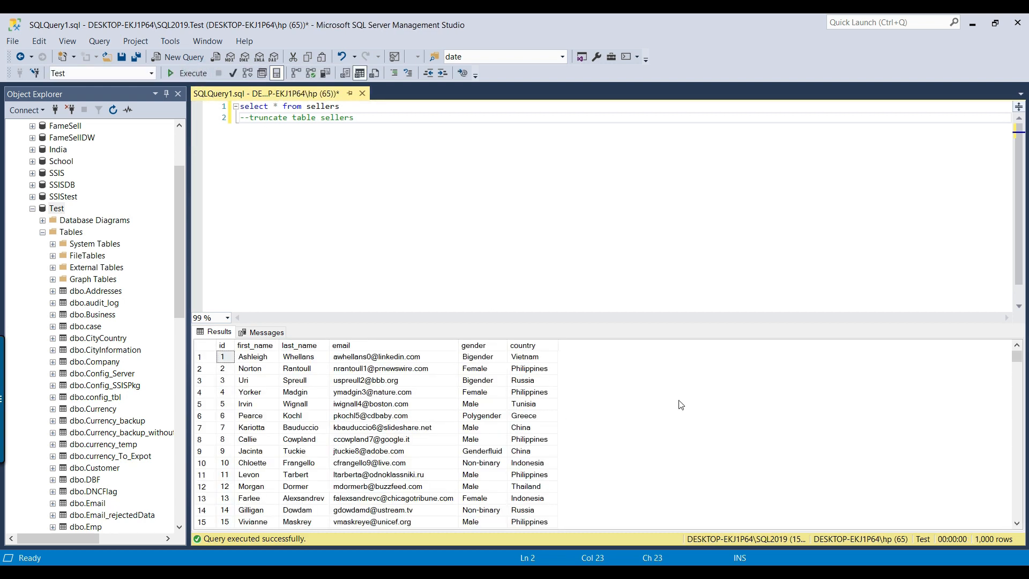
pyautogui.moveTo(1017, 356); pyautogui.dragTo(1017, 506)
pyautogui.click(430, 191)
# Run only the truncate table sellers statement, and rerun the select query to check the table
pyautogui.moveTo(249, 117); pyautogui.dragTo(365, 119)
pyautogui.press('F5')
pyautogui.click(378, 129)
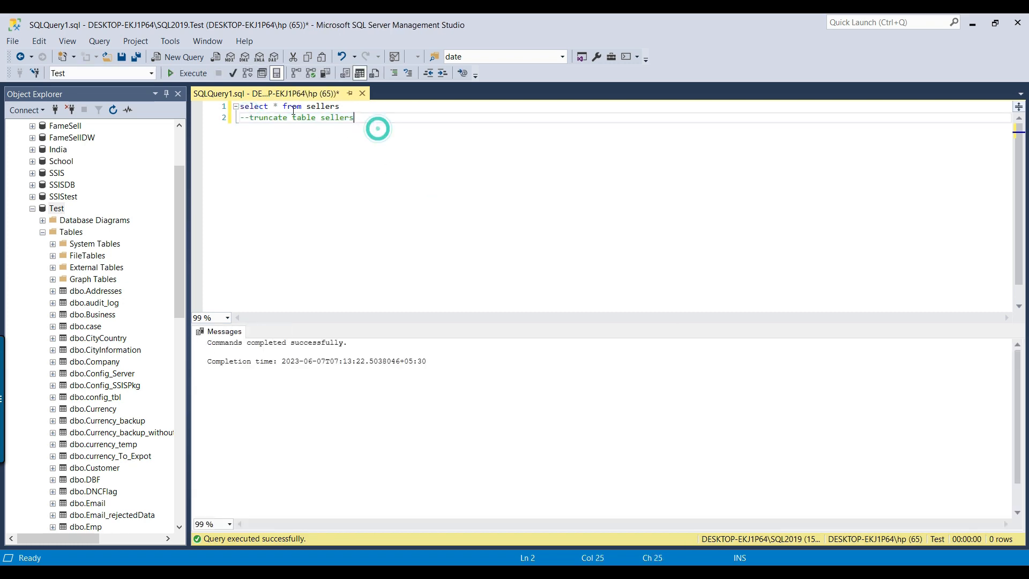
pyautogui.click(187, 73)
pyautogui.click(415, 210)
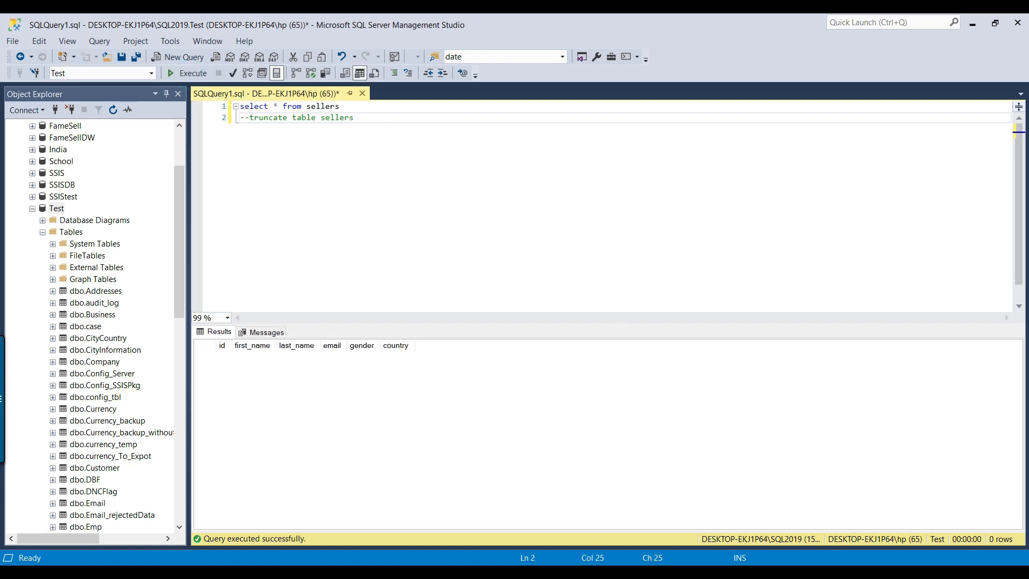
# Return to Visual Studio, close the variables list, and display the Data Flow Task's properties
pyautogui.hotkey('alt', 'Tab')
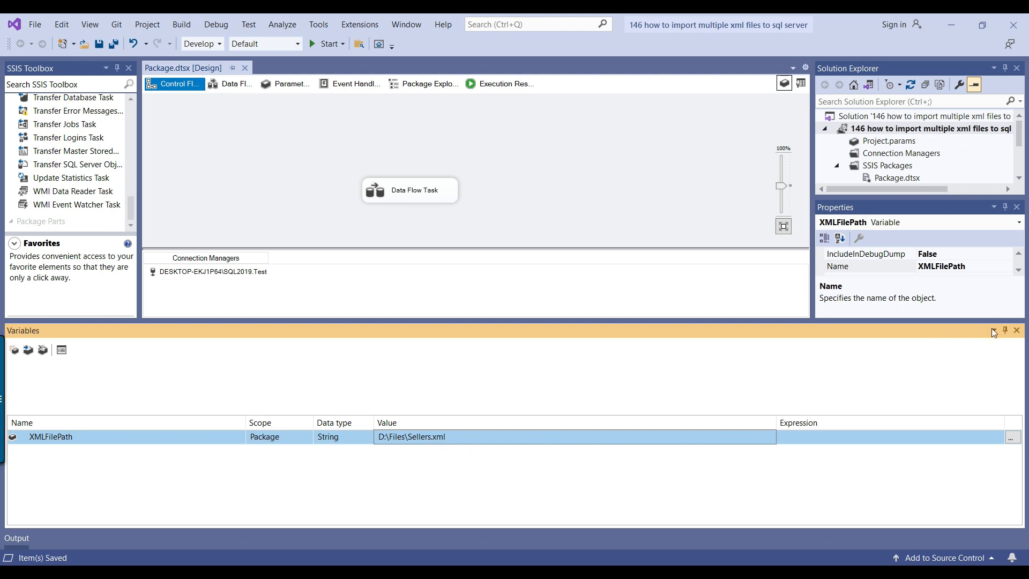
pyautogui.click(1016, 331)
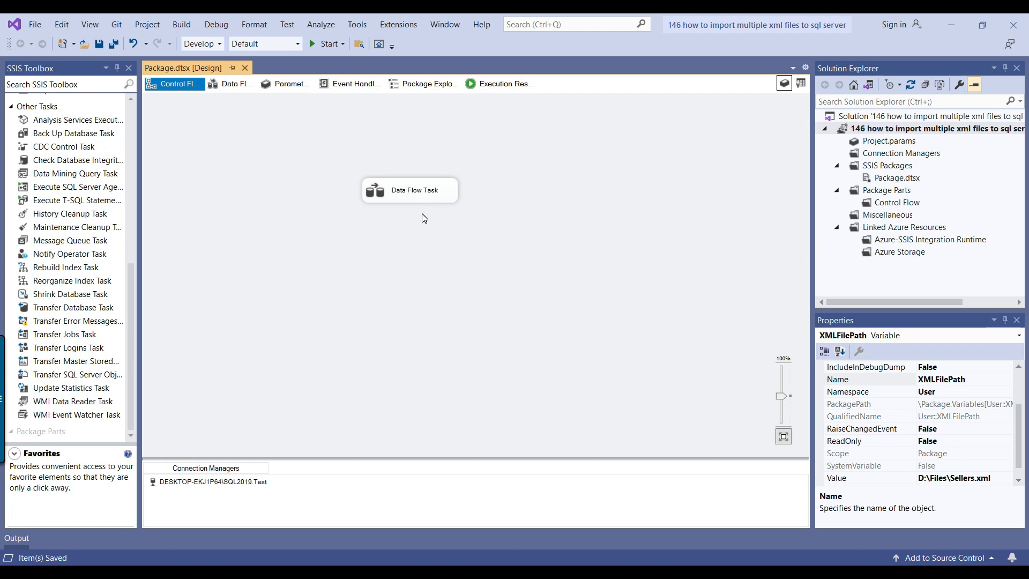
pyautogui.click(375, 185)
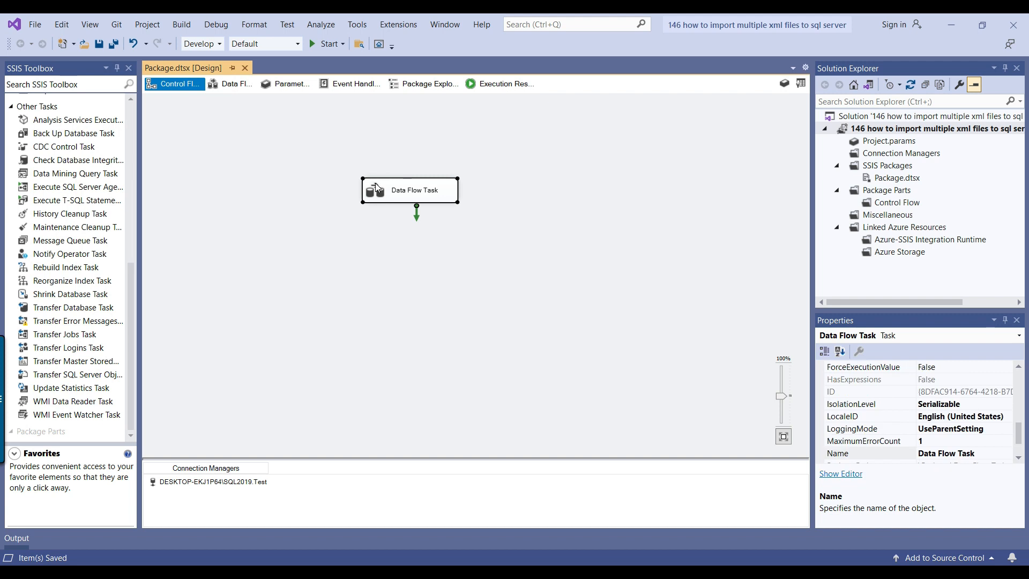
pyautogui.rightClick(376, 184)
pyautogui.click(425, 195)
pyautogui.click(421, 197)
pyautogui.rightClick(413, 197)
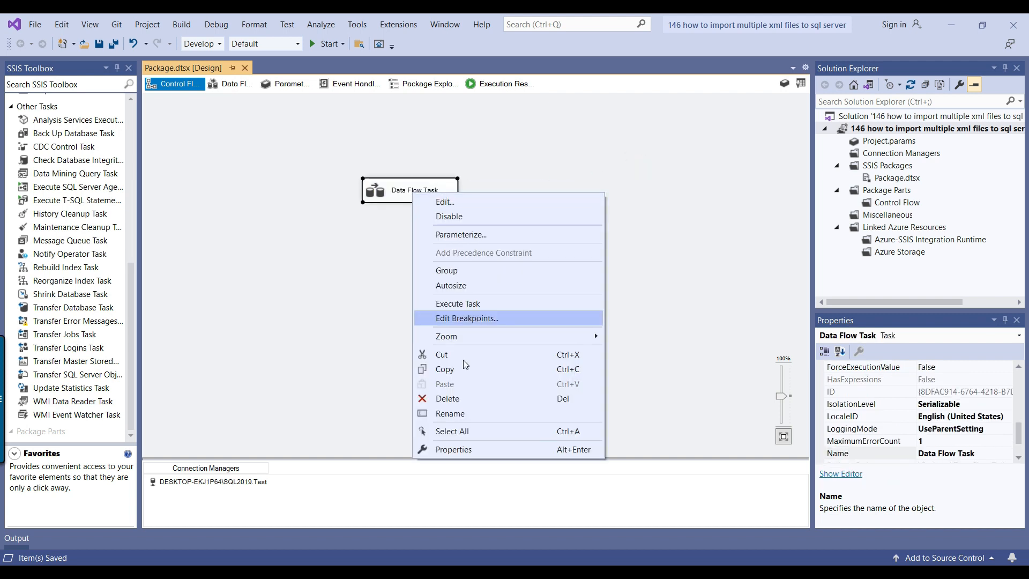
pyautogui.click(468, 449)
# Locate the [XML Source].[XMLData] property of the Data Flow Task and inspect its file path
pyautogui.scroll(-1, 923, 439)
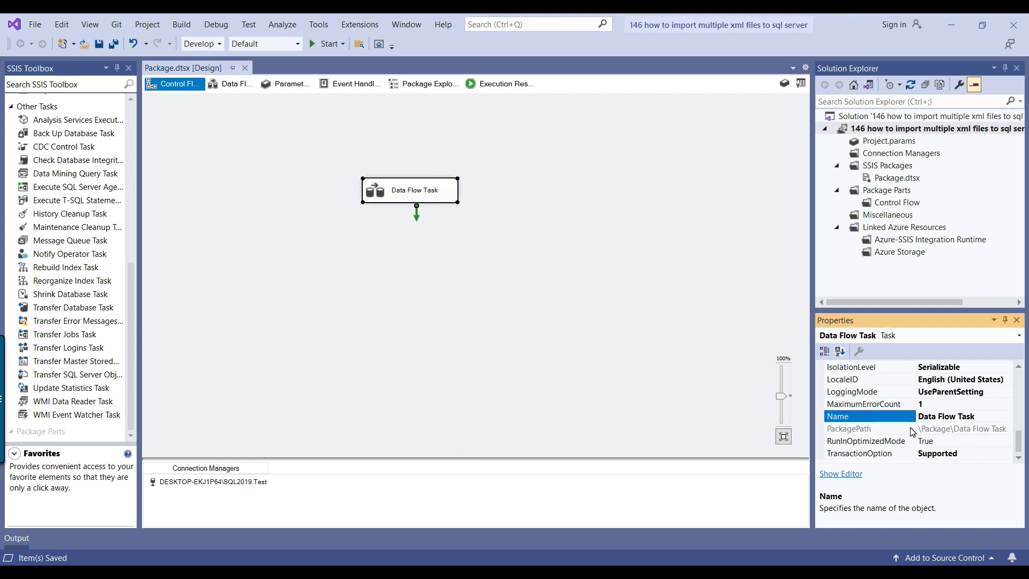
pyautogui.scroll(2, 917, 434)
pyautogui.scroll(5, 912, 432)
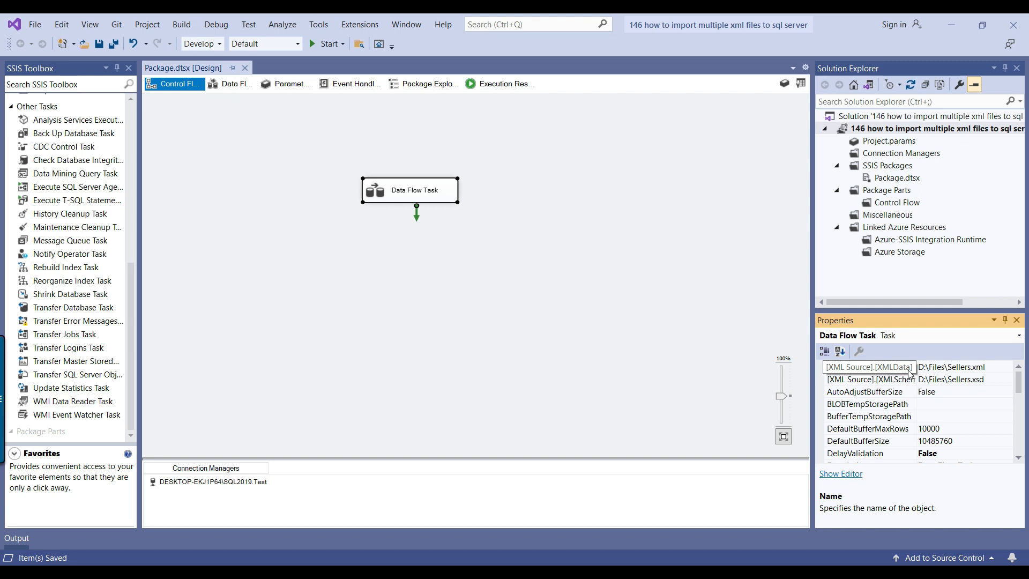
pyautogui.moveTo(998, 369); pyautogui.dragTo(914, 370)
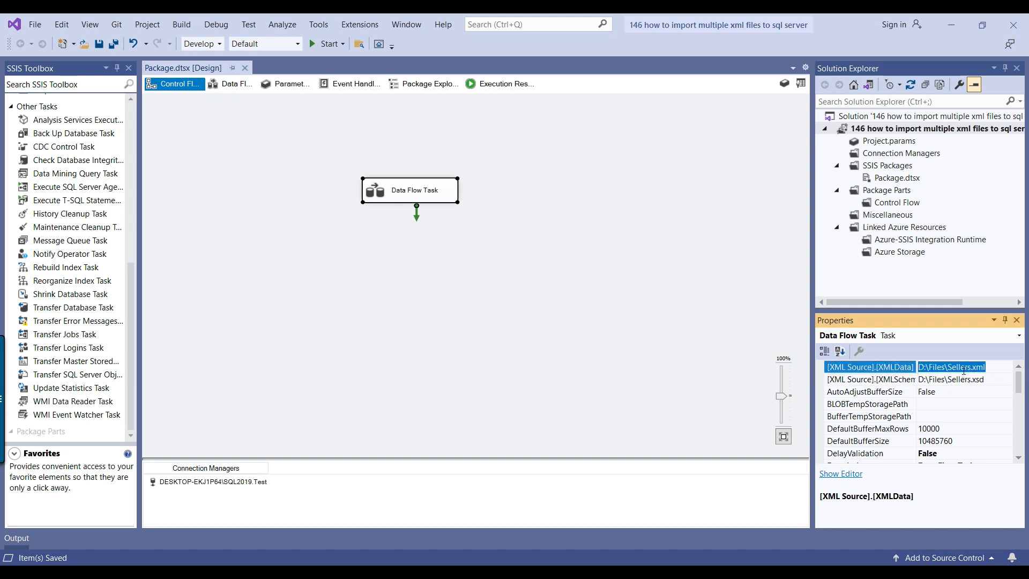
# Open the Data Flow Task's property expressions and choose [XML Source].[XMLData] as the property to be driven by an expression
pyautogui.scroll(-3, 869, 385)
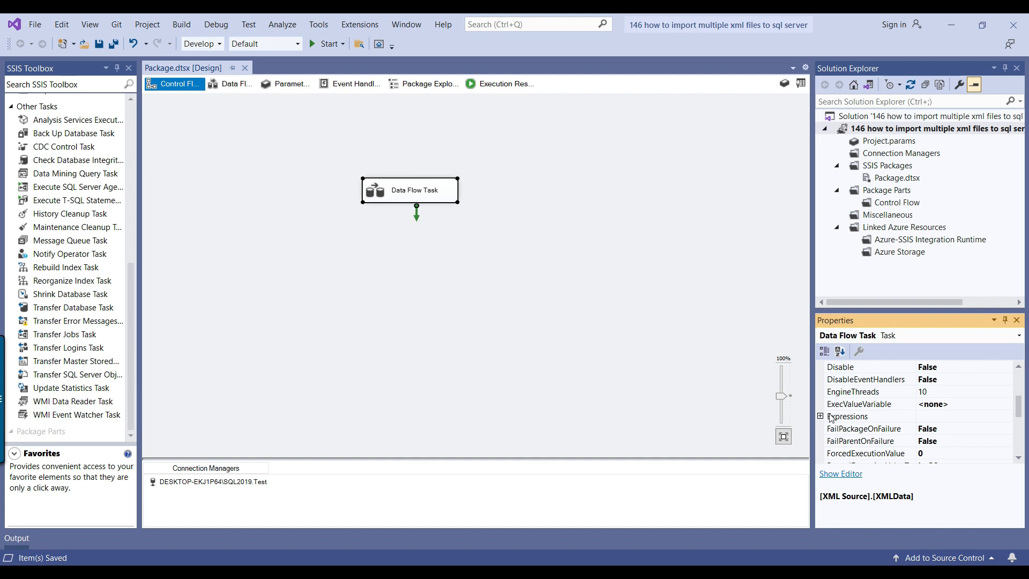
pyautogui.click(834, 417)
pyautogui.click(1006, 416)
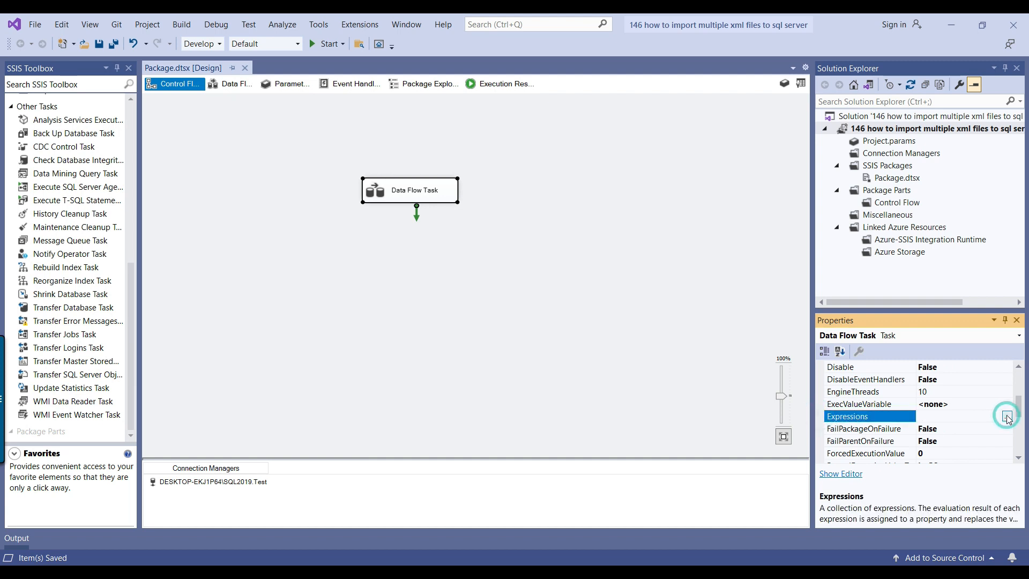
pyautogui.click(460, 236)
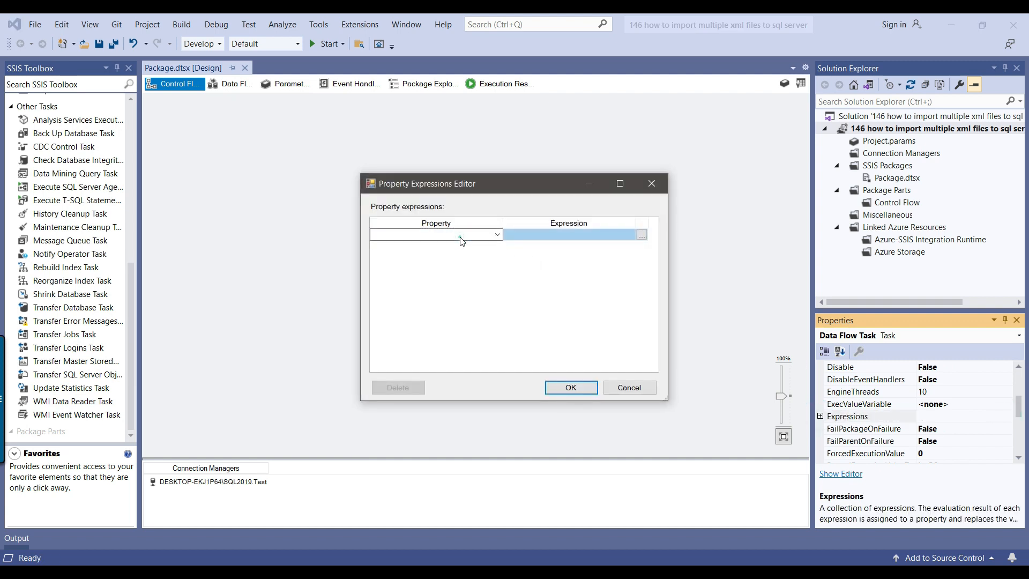
pyautogui.click(455, 236)
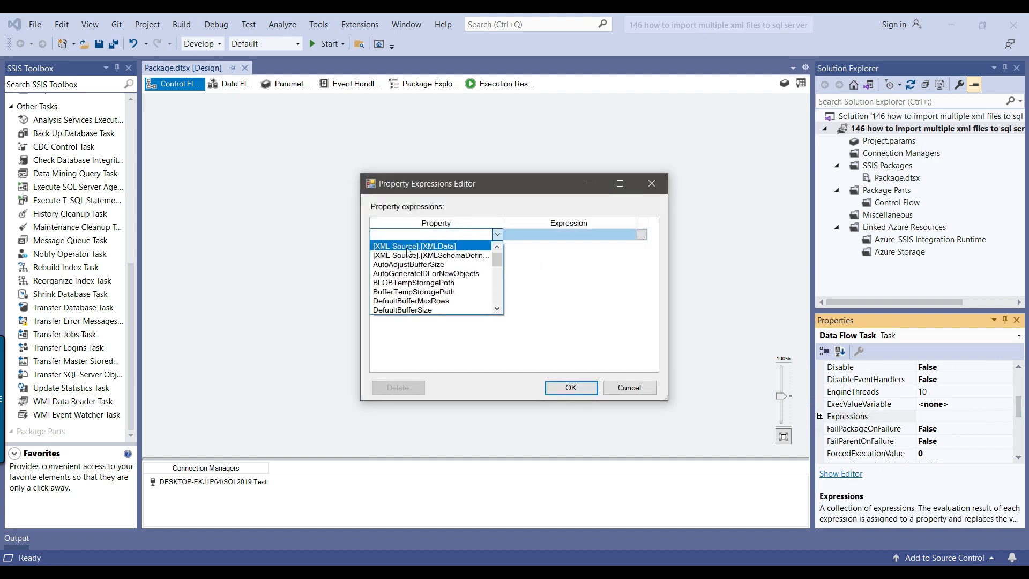
pyautogui.click(458, 246)
pyautogui.click(540, 236)
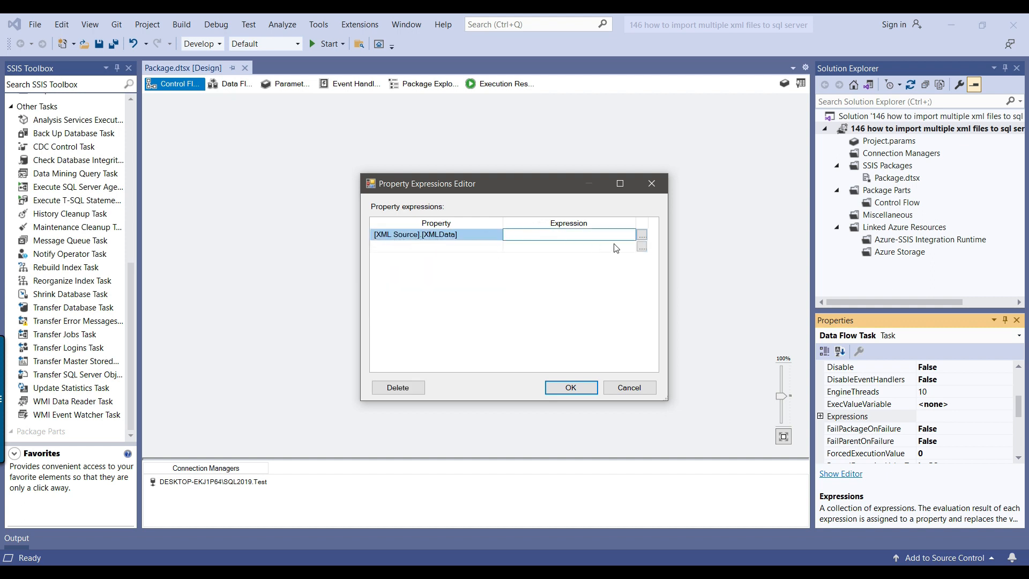
# Build the expression @[User::XMLFilePath] for the XMLData property from the variable list, evaluate it, and accept the property expressions
pyautogui.click(642, 235)
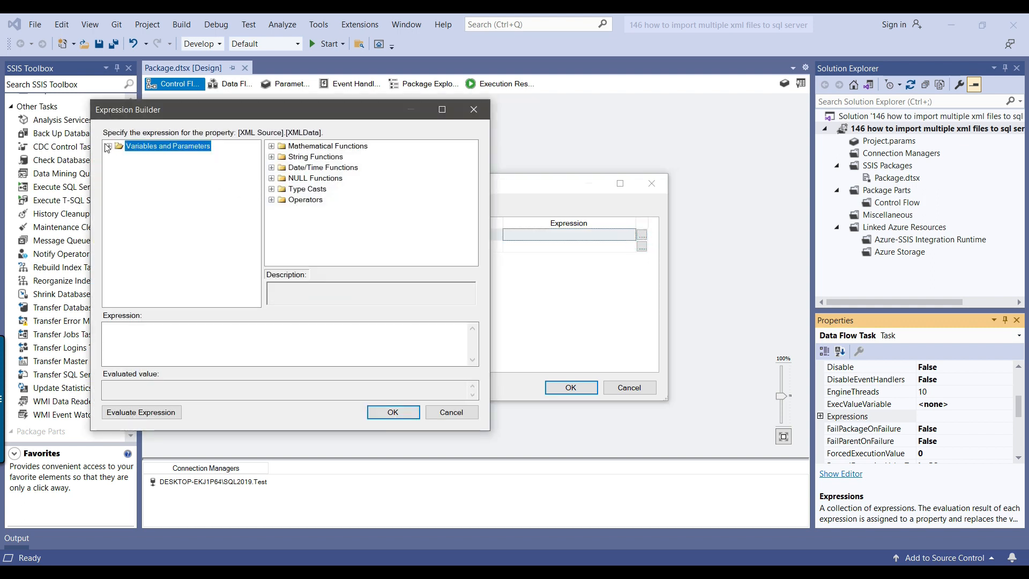
pyautogui.click(107, 146)
pyautogui.click(168, 168)
pyautogui.moveTo(168, 168); pyautogui.dragTo(214, 349)
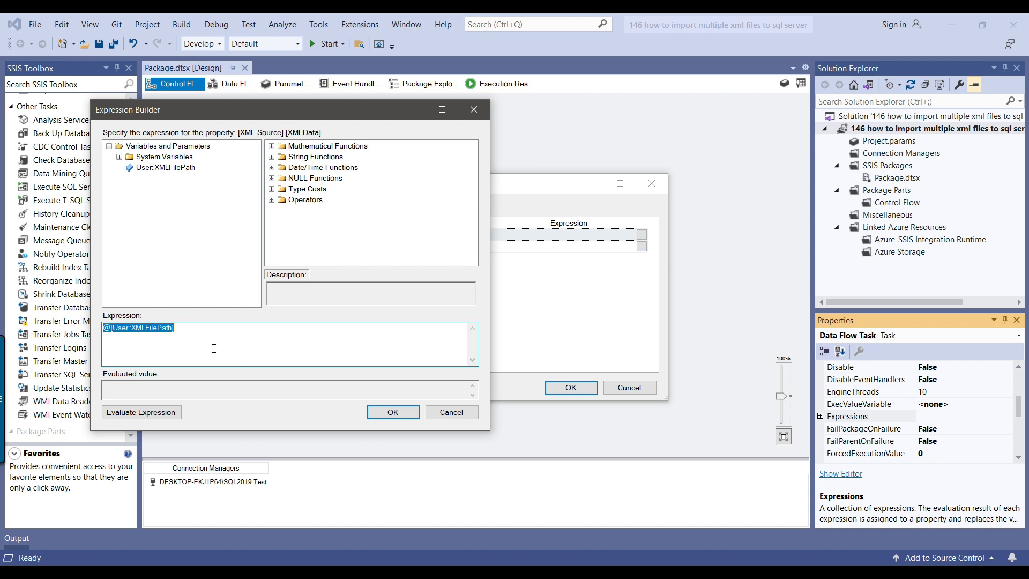
pyautogui.click(142, 412)
pyautogui.click(393, 414)
pyautogui.click(570, 387)
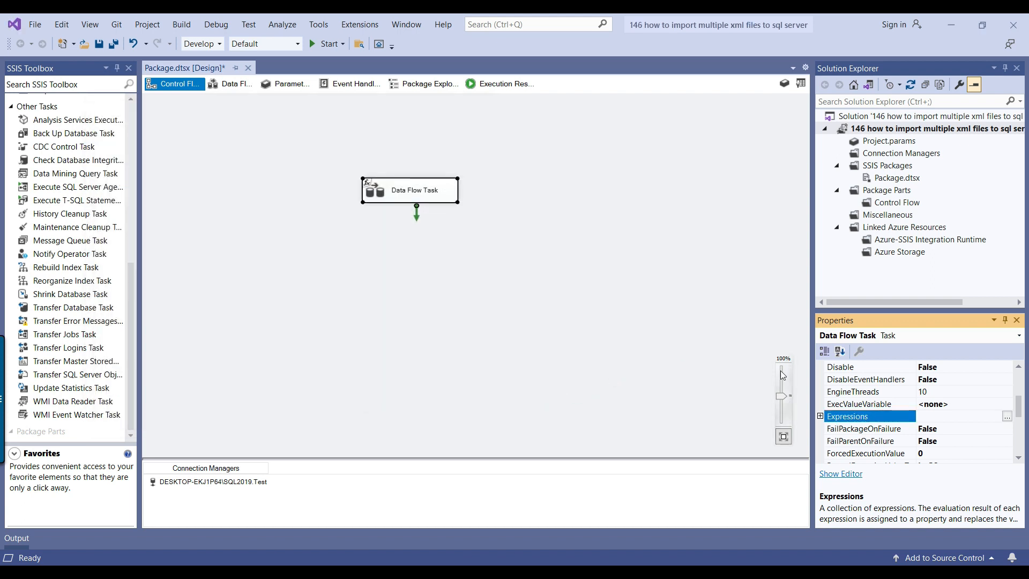
# Reselect the Data Flow Task and expand its Expressions property to check the expression assigned to XMLData
pyautogui.click(733, 374)
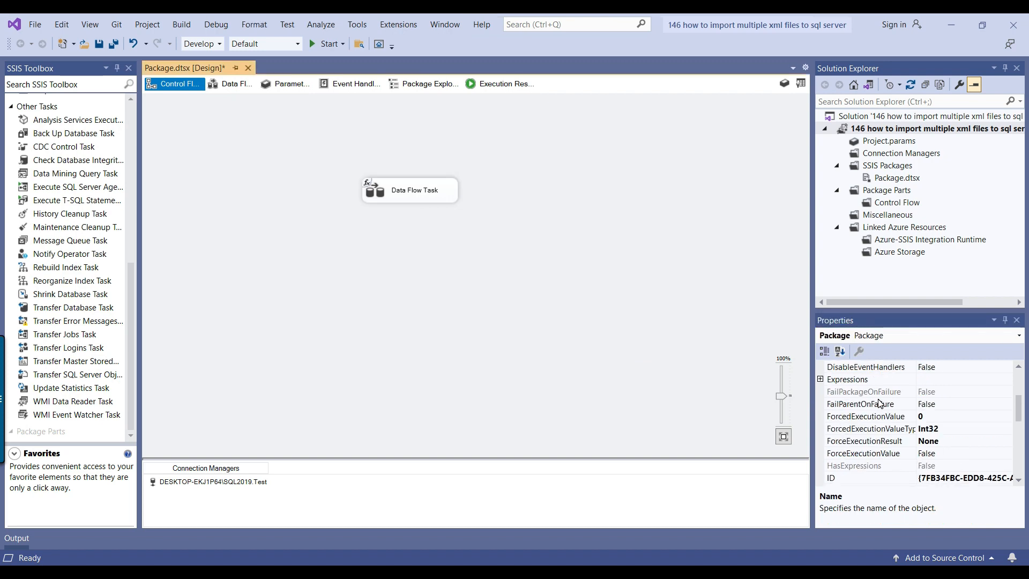
pyautogui.scroll(1, 845, 396)
pyautogui.scroll(-3, 846, 397)
pyautogui.click(392, 199)
pyautogui.scroll(-1, 884, 415)
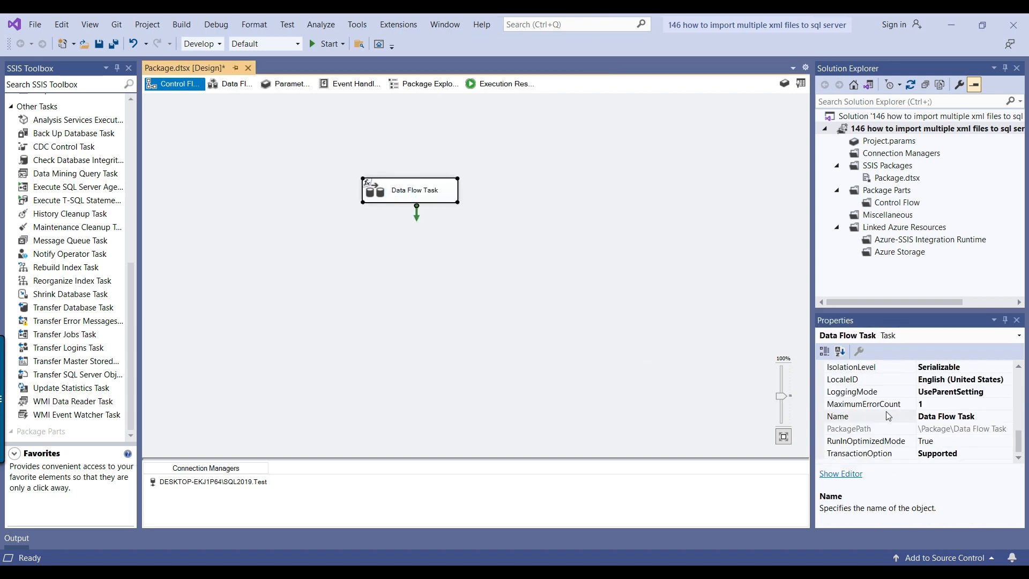
pyautogui.scroll(2, 884, 417)
pyautogui.scroll(3, 884, 417)
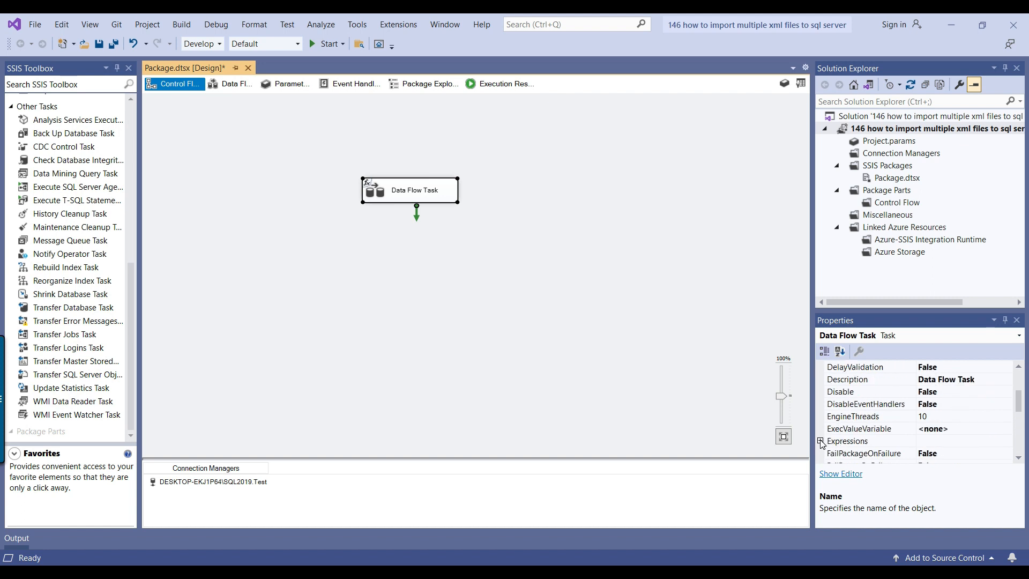
pyautogui.scroll(-1, 824, 407)
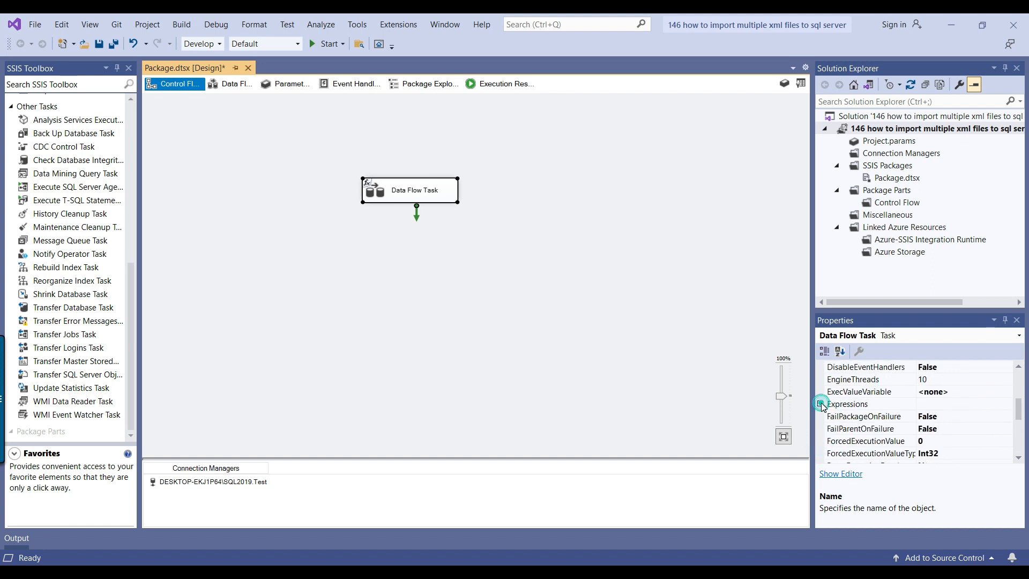
pyautogui.click(821, 404)
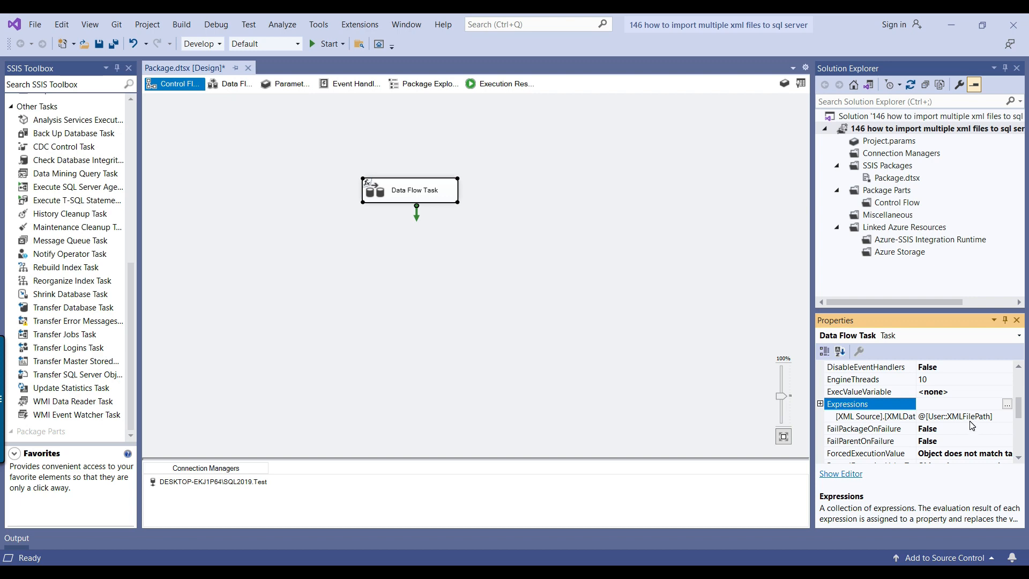
# Add a Foreach Loop Container to the control flow beside the Data Flow Task
pyautogui.click(659, 278)
pyautogui.scroll(6, 42, 208)
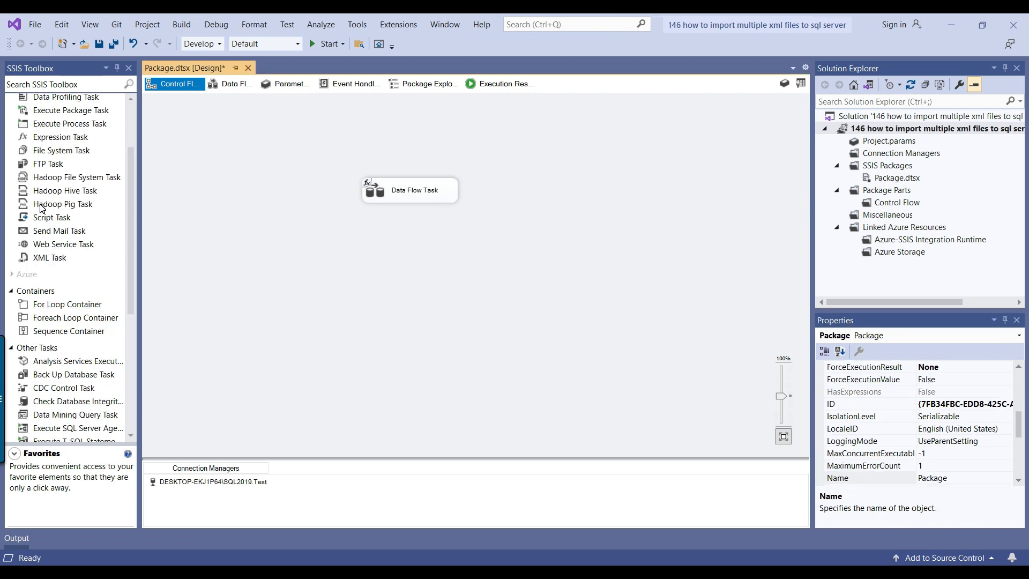
pyautogui.scroll(3, 42, 208)
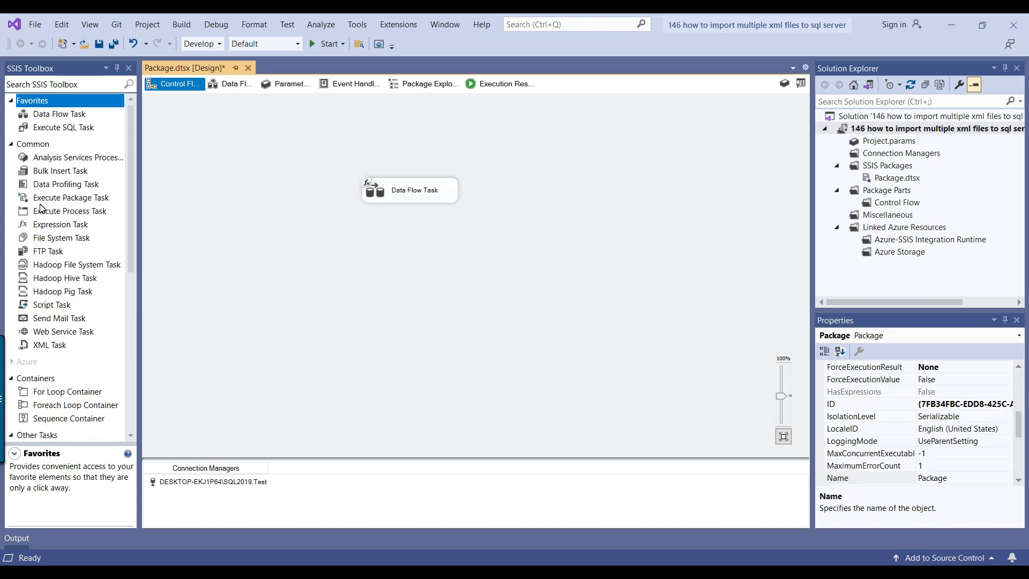
pyautogui.scroll(-2, 42, 208)
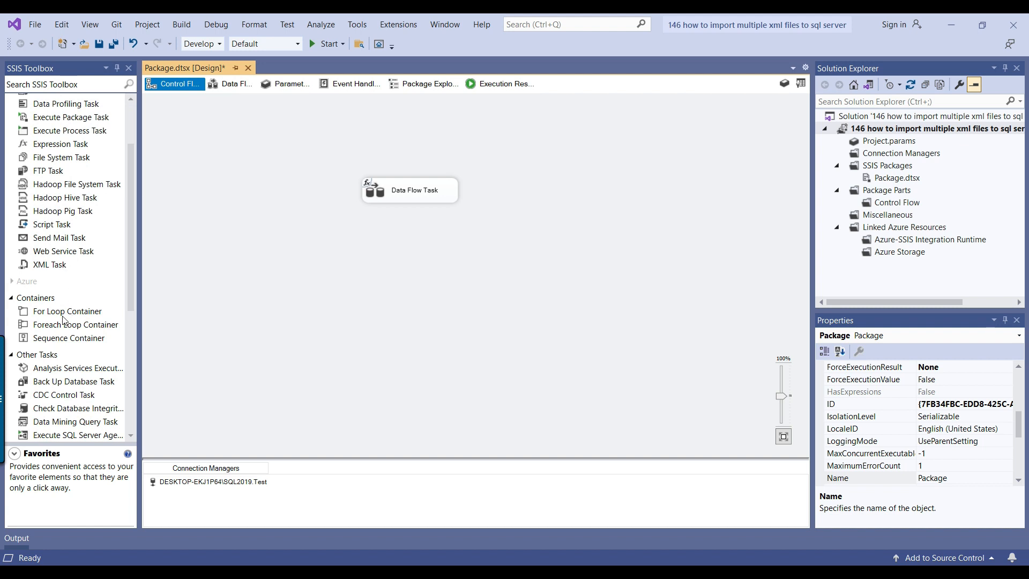
pyautogui.click(41, 327)
pyautogui.moveTo(42, 329); pyautogui.dragTo(515, 187)
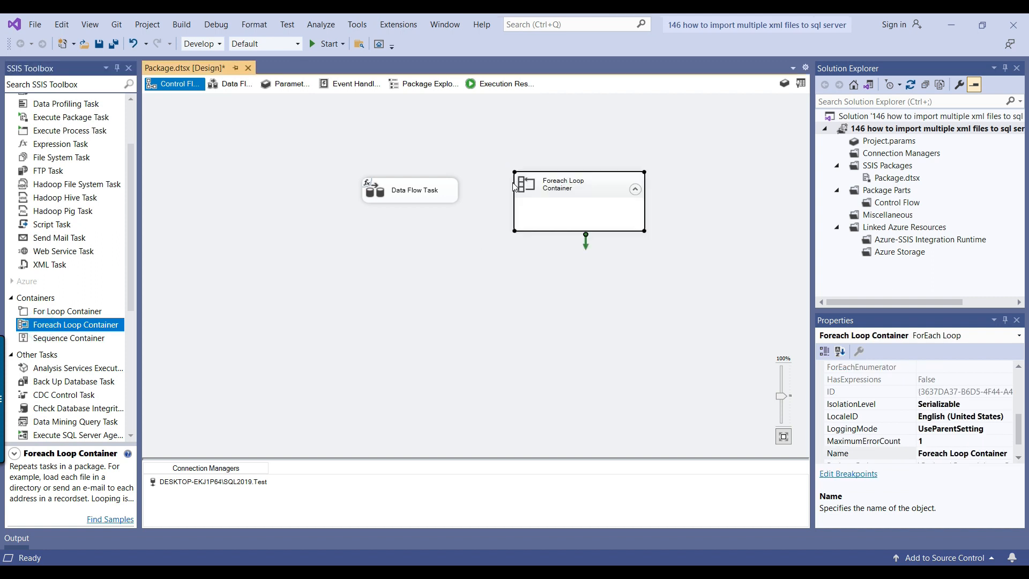
# Edit the Foreach Loop Container and set its collection enumerator to Foreach File Enumerator
pyautogui.rightClick(566, 183)
pyautogui.click(596, 191)
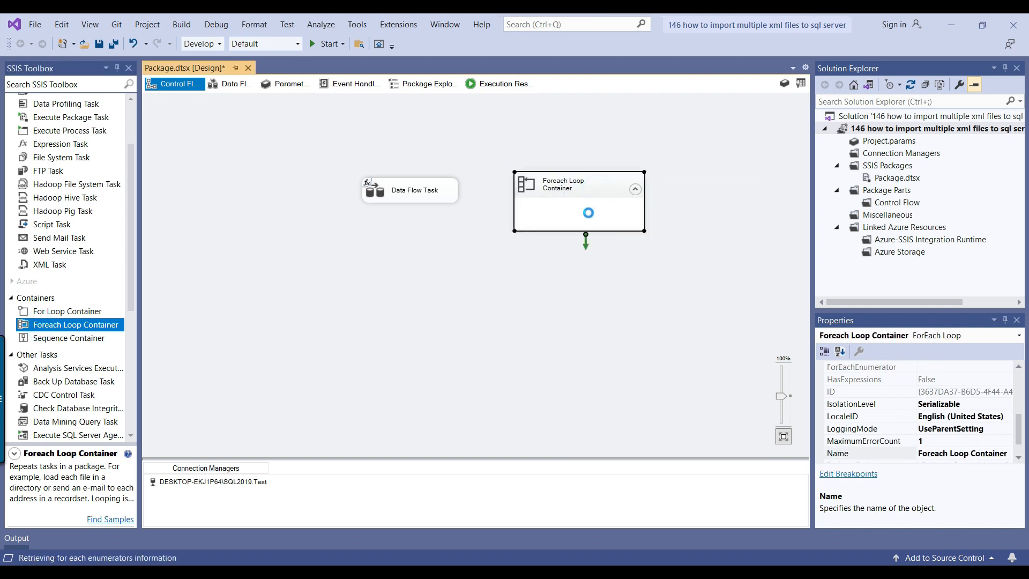
pyautogui.click(332, 179)
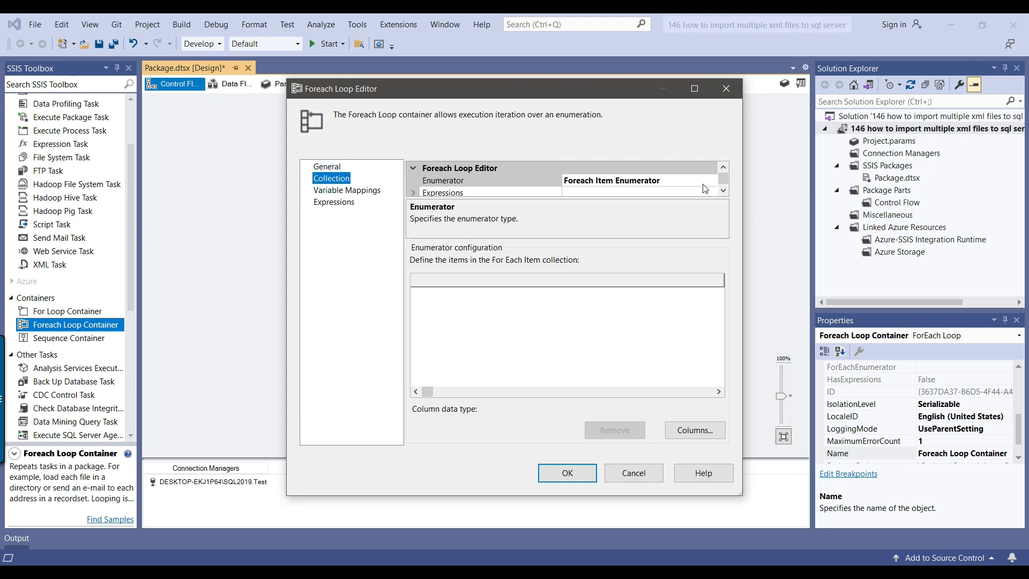
pyautogui.click(706, 182)
pyautogui.click(711, 180)
pyautogui.click(546, 208)
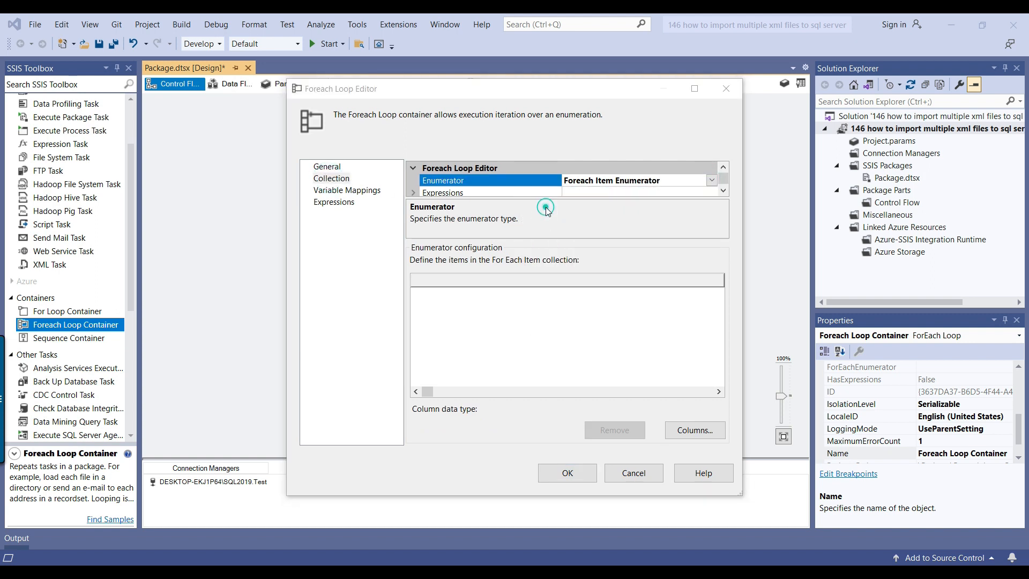
# Set the enumerator's folder to D:\Files and its file filter to *.xml
pyautogui.click(695, 281)
pyautogui.click(492, 355)
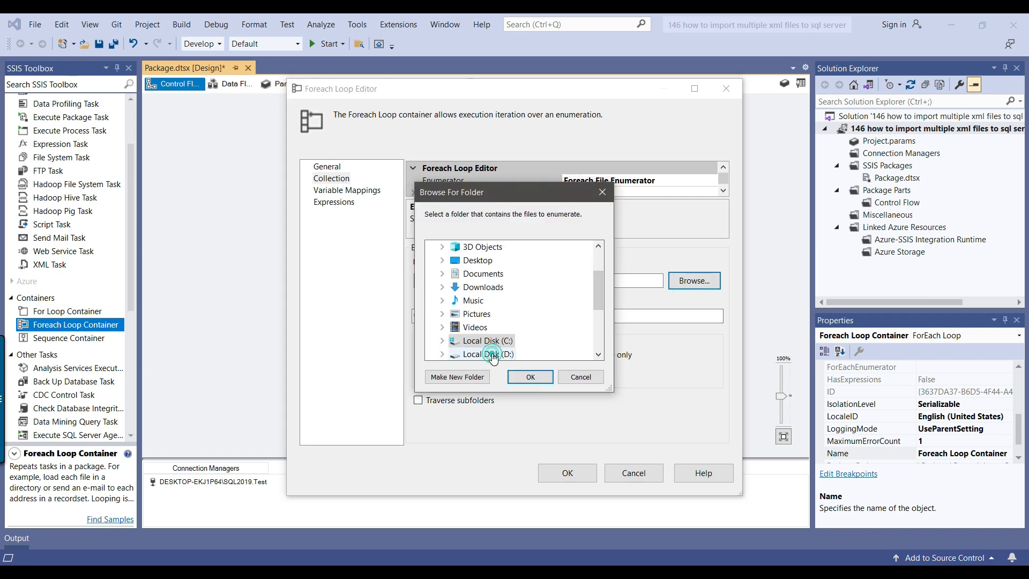
pyautogui.click(485, 287)
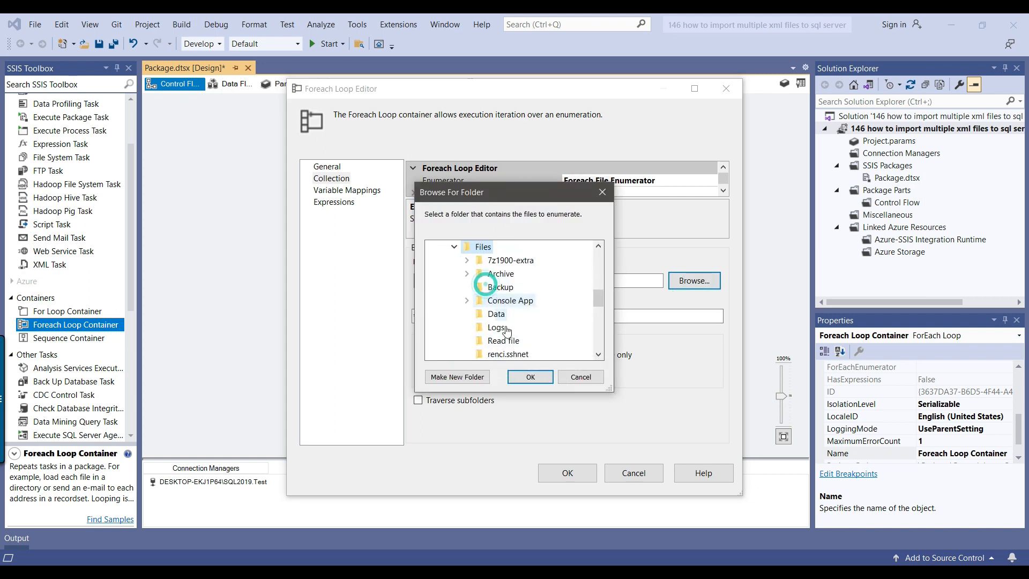
pyautogui.click(530, 377)
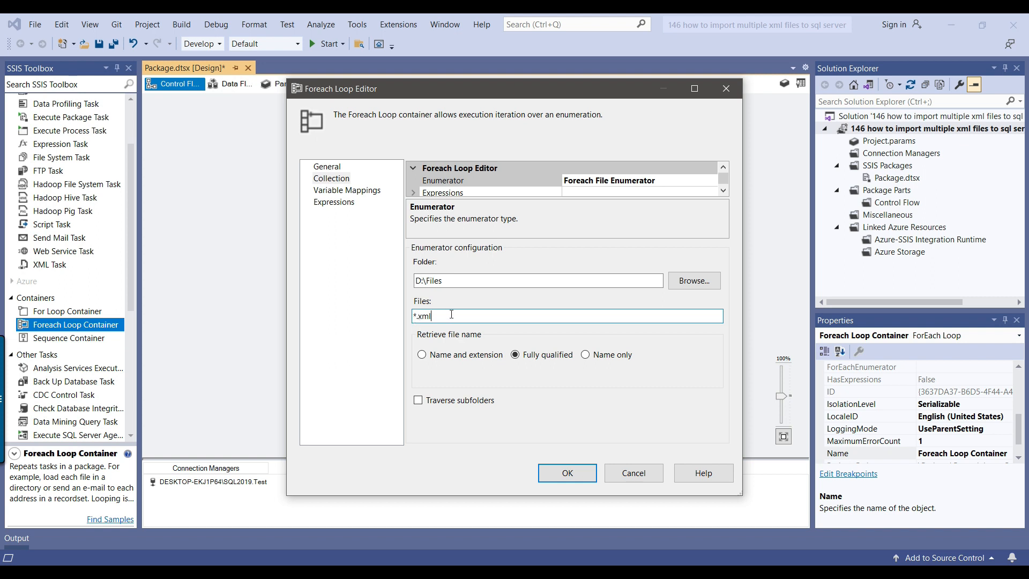
# Map the loop's collection value to the User::XMLFilePath variable and accept the Foreach Loop settings
pyautogui.click(338, 190)
pyautogui.click(453, 200)
pyautogui.click(495, 200)
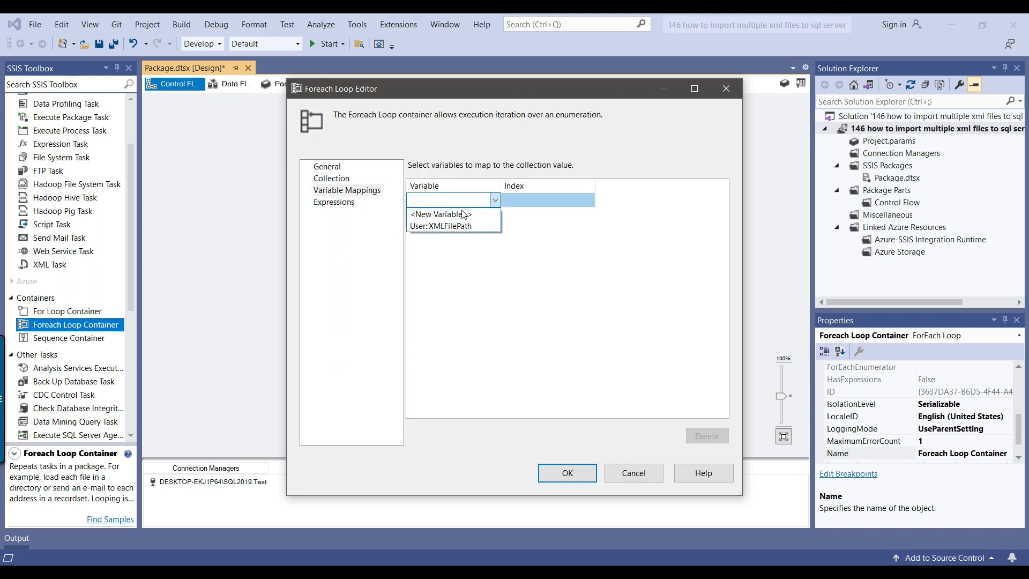
pyautogui.click(451, 226)
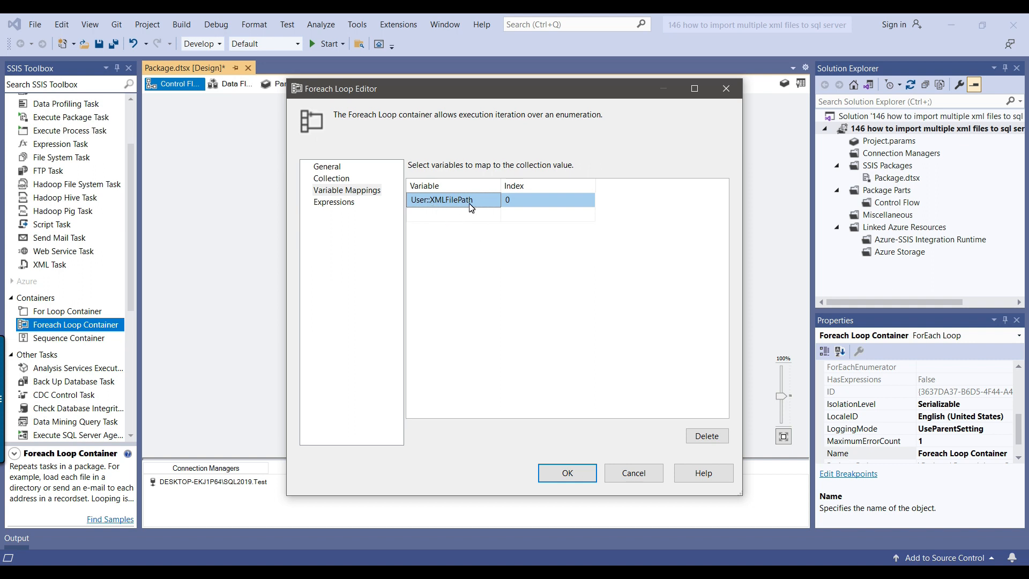
pyautogui.click(566, 474)
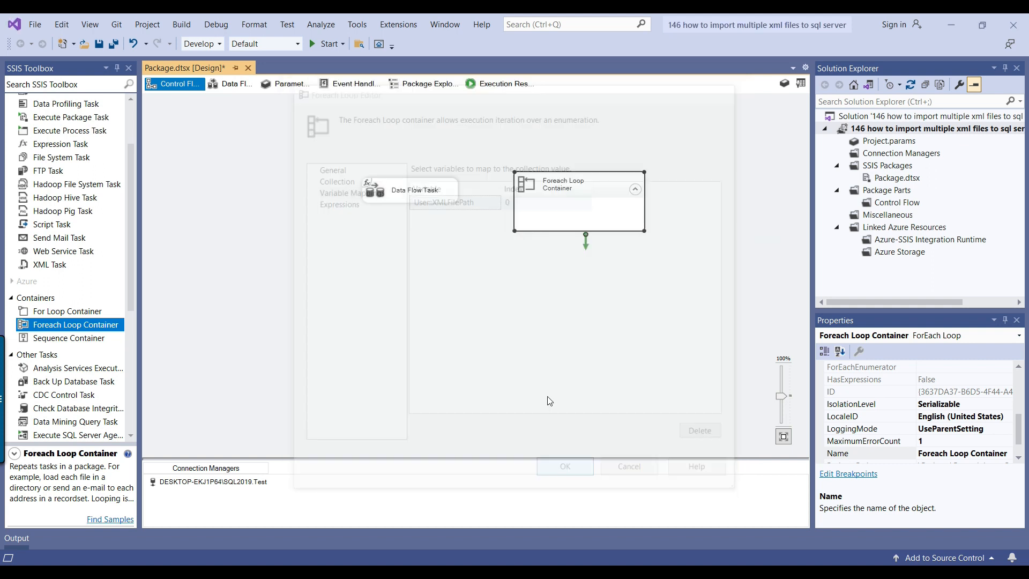
# Move the Data Flow Task inside the Foreach Loop Container and reposition the container on the canvas where the task was
pyautogui.click(423, 194)
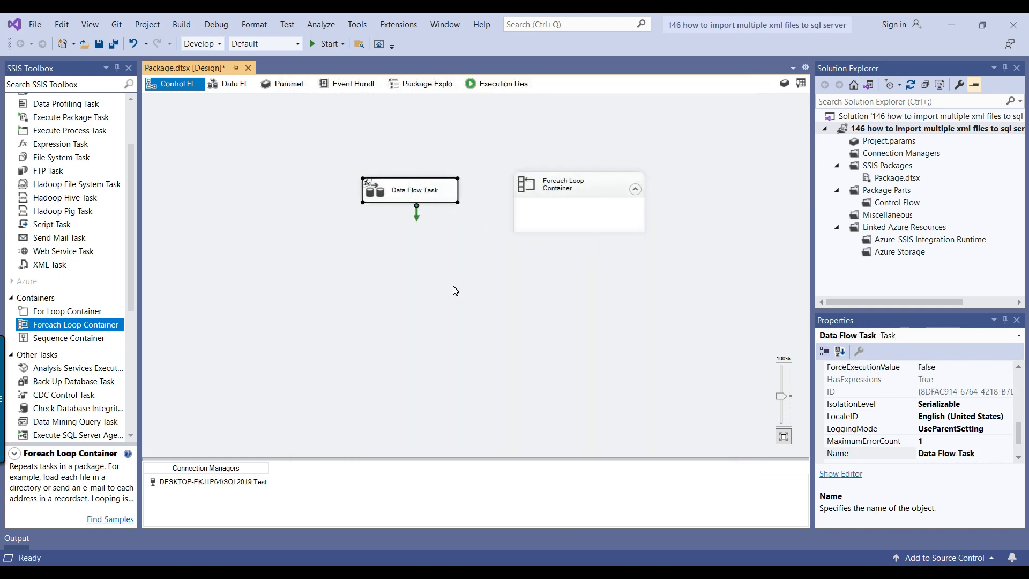
pyautogui.moveTo(378, 195); pyautogui.dragTo(535, 218)
pyautogui.moveTo(570, 188); pyautogui.dragTo(371, 173)
pyautogui.click(538, 225)
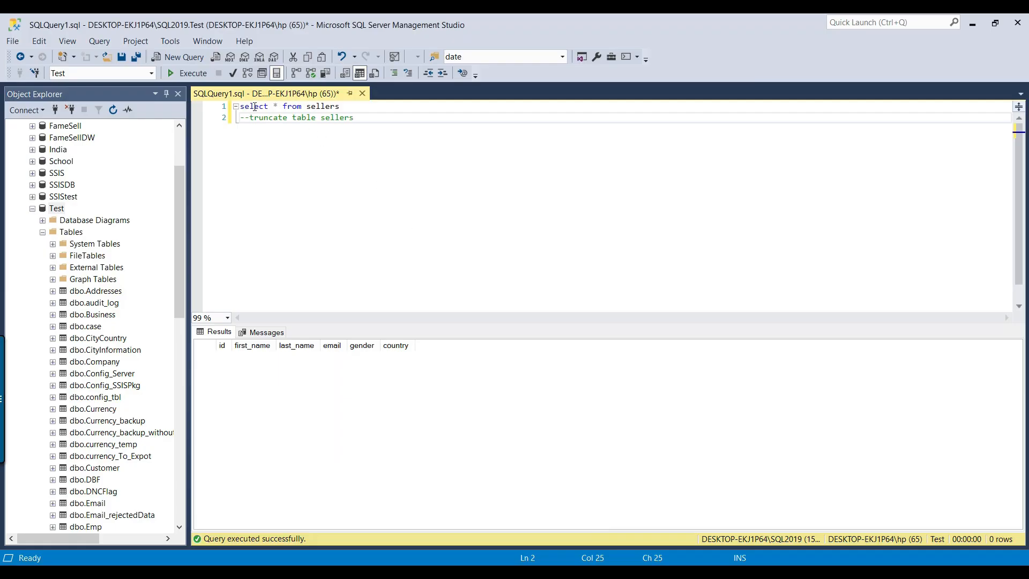
# Switch to SQL Server Management Studio and rerun the query to check the sellers table before the import
pyautogui.click(187, 73)
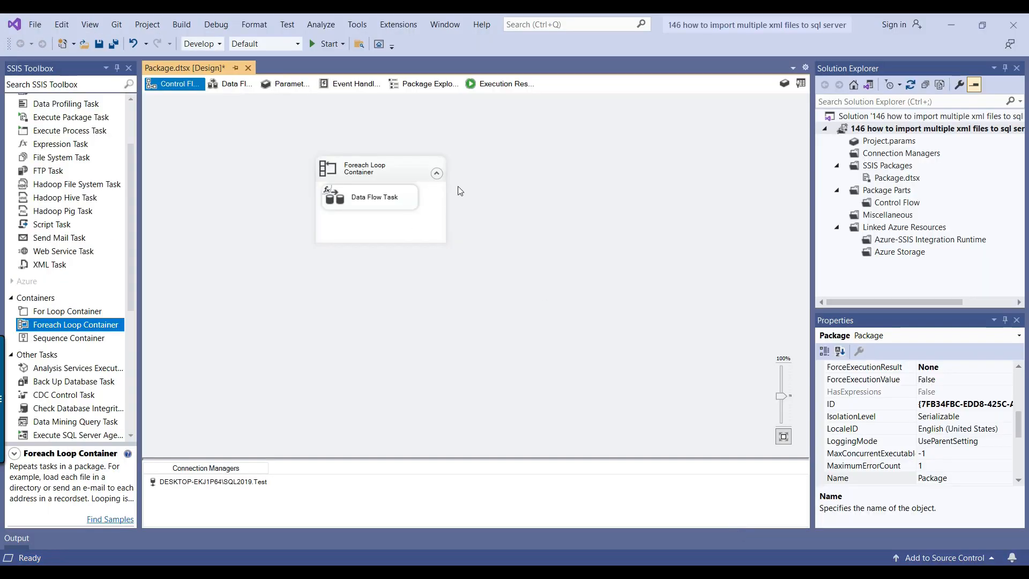
# Return to Visual Studio, review the Data Flow Task's XML Source to OLE DB Destination flow, and go back to the control flow
pyautogui.click(390, 169)
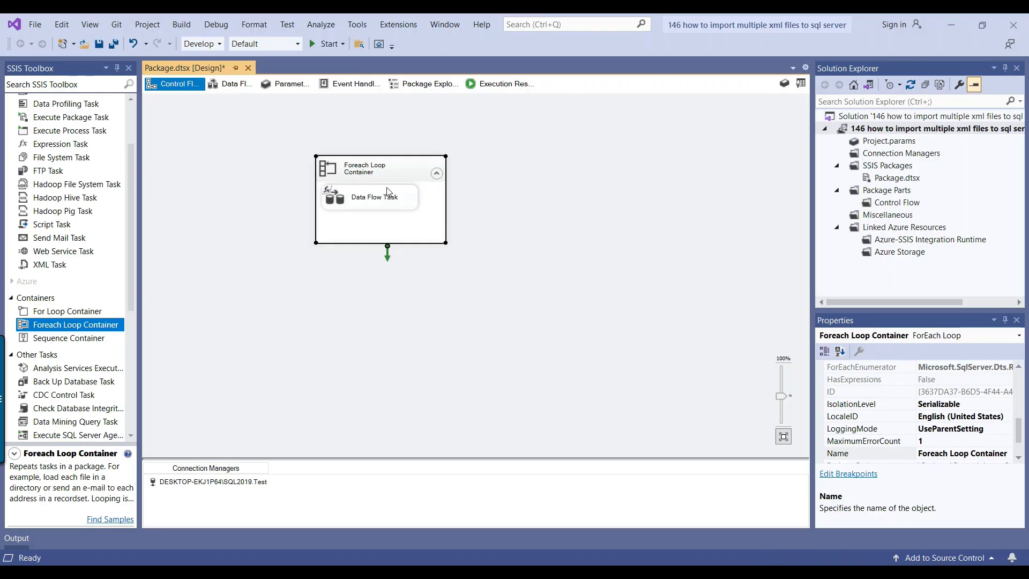
pyautogui.click(389, 192)
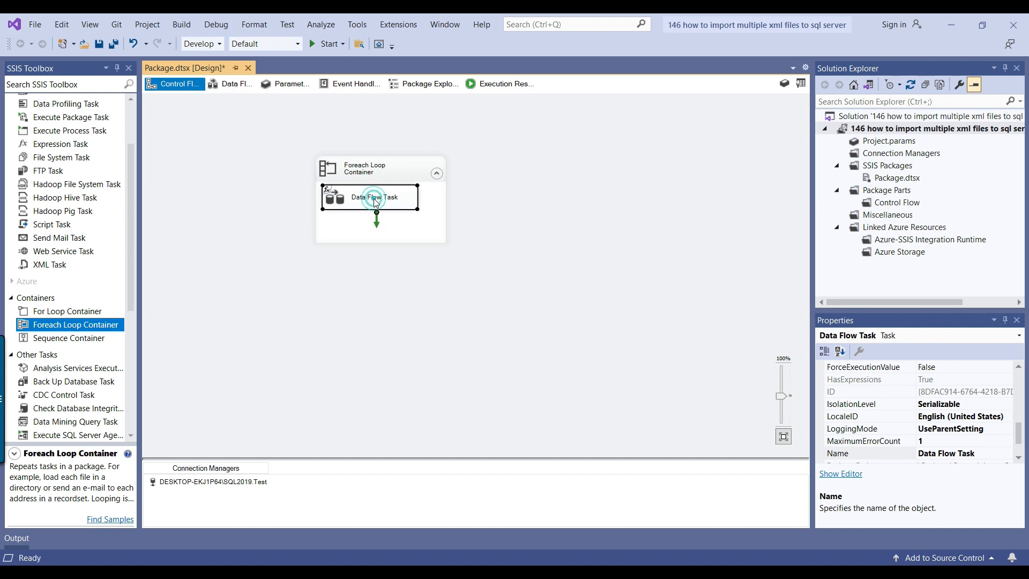
pyautogui.click(240, 86)
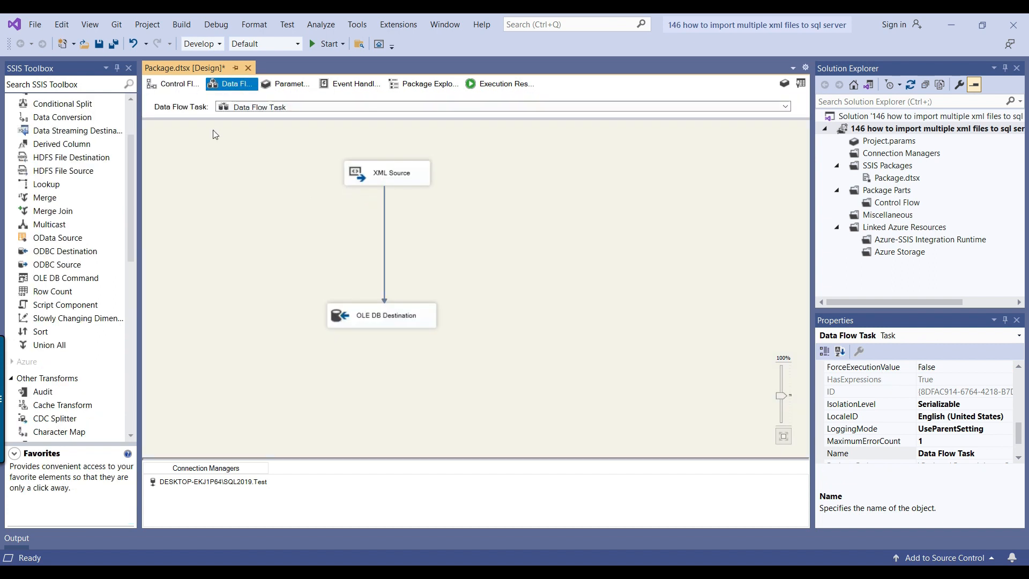
pyautogui.click(181, 86)
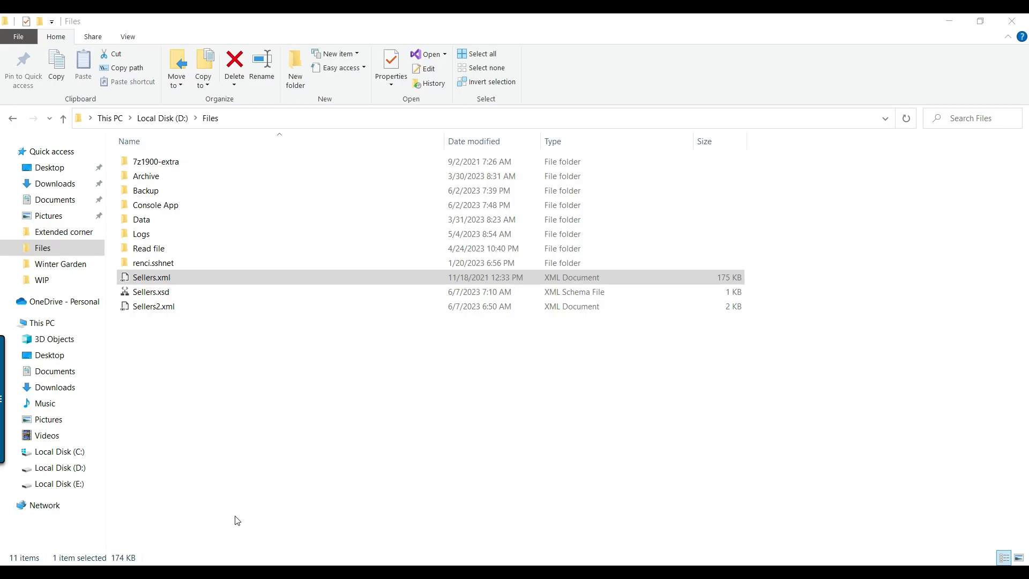
# Switch to File Explorer, look at Sellers2.xml among the XML files in D:\Files, and return to Visual Studio
pyautogui.click(235, 520)
pyautogui.click(146, 308)
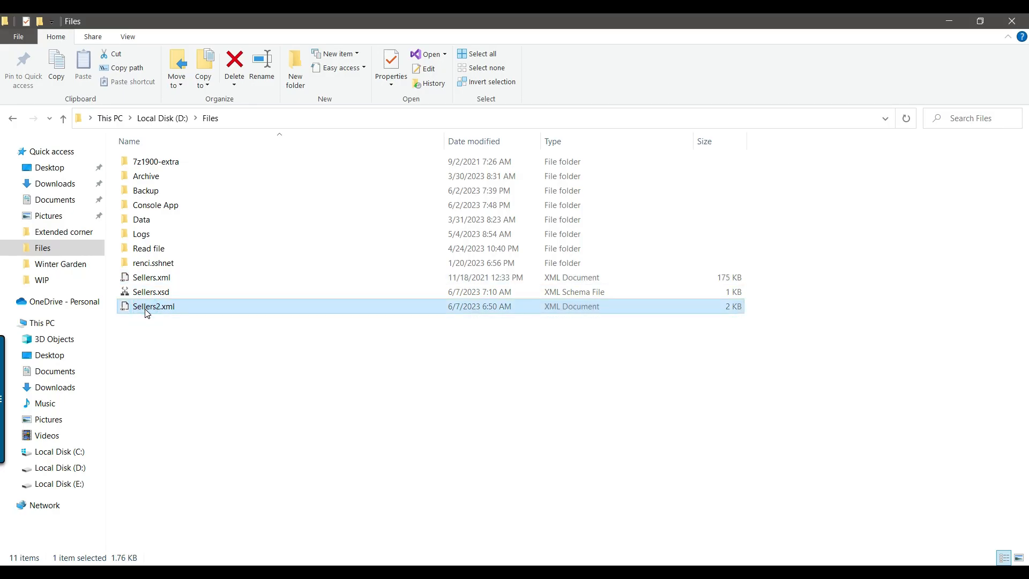
pyautogui.hotkey('alt', 'Tab')
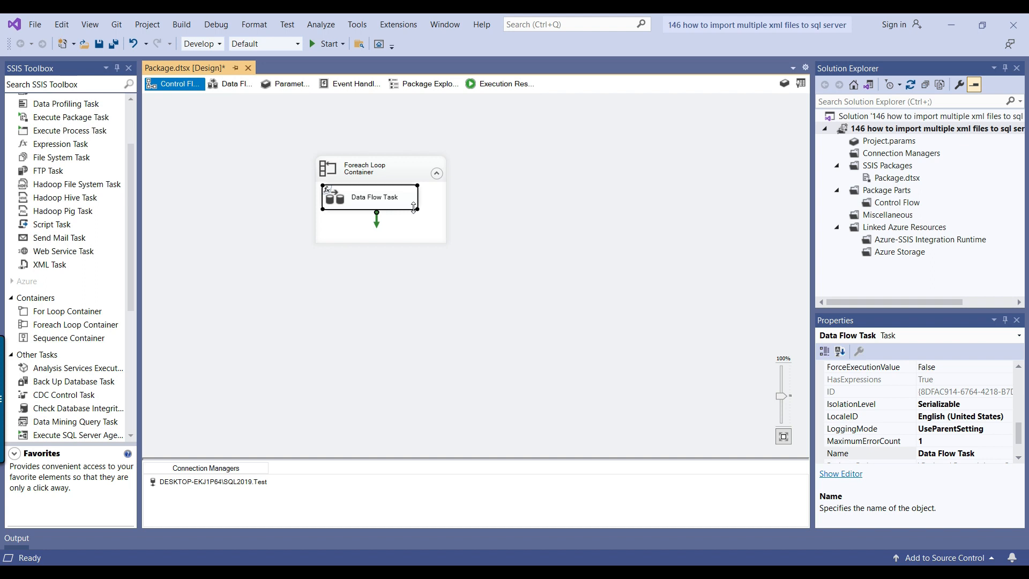
# Check the Data Flow Task's Expressions property for the XML Source's XMLData mapping to User::XMLFilePath
pyautogui.scroll(3, 870, 416)
pyautogui.click(821, 405)
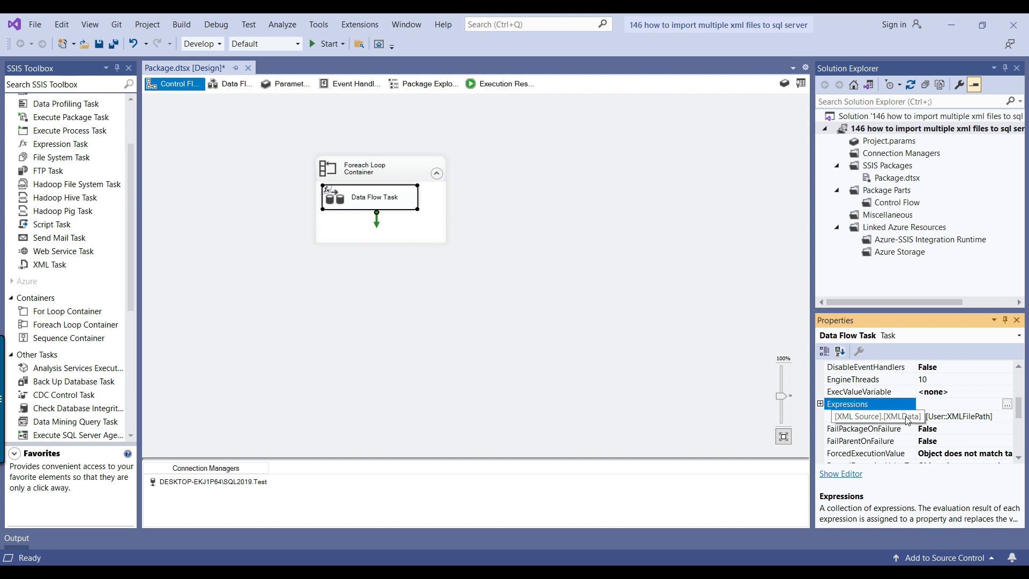
pyautogui.click(600, 297)
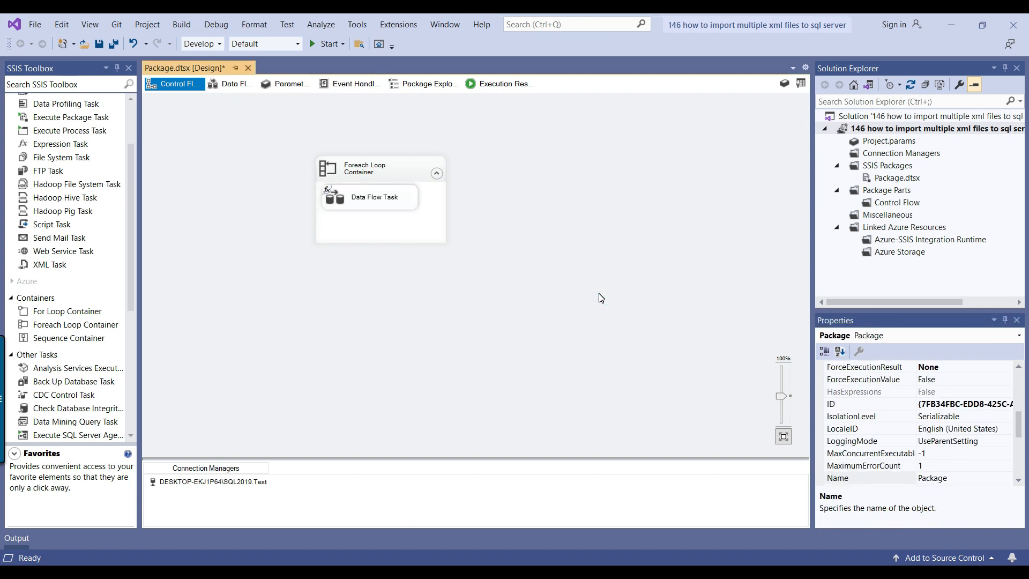
# Open the Data Flow Task's data flow view and run the package to import the XML files
pyautogui.click(355, 194)
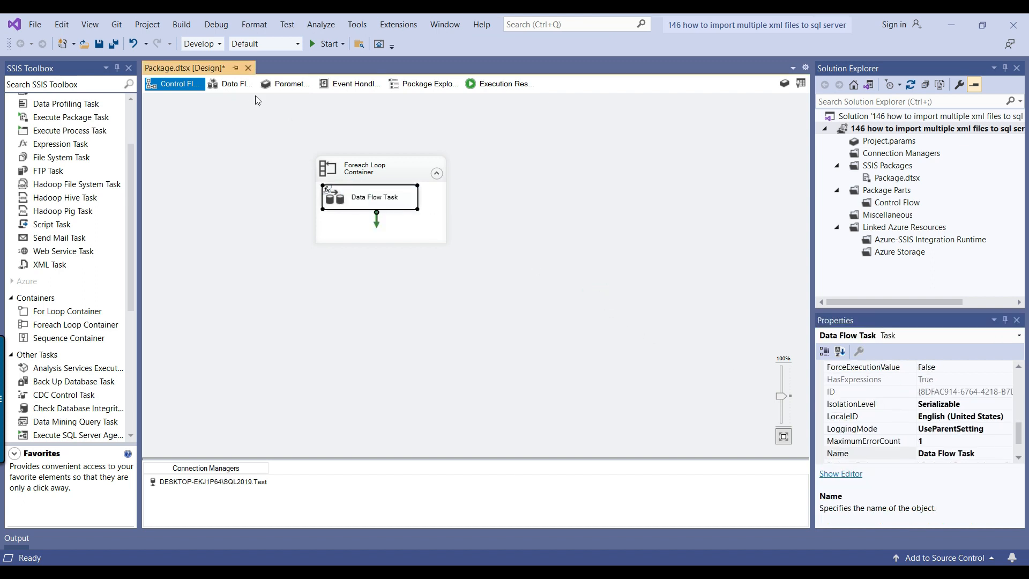
pyautogui.click(237, 87)
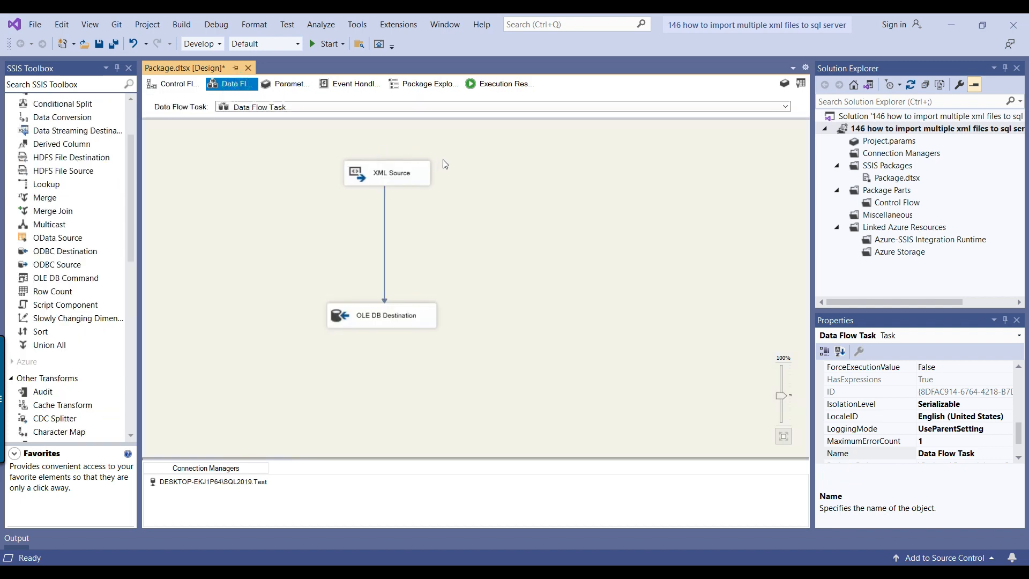
pyautogui.click(337, 47)
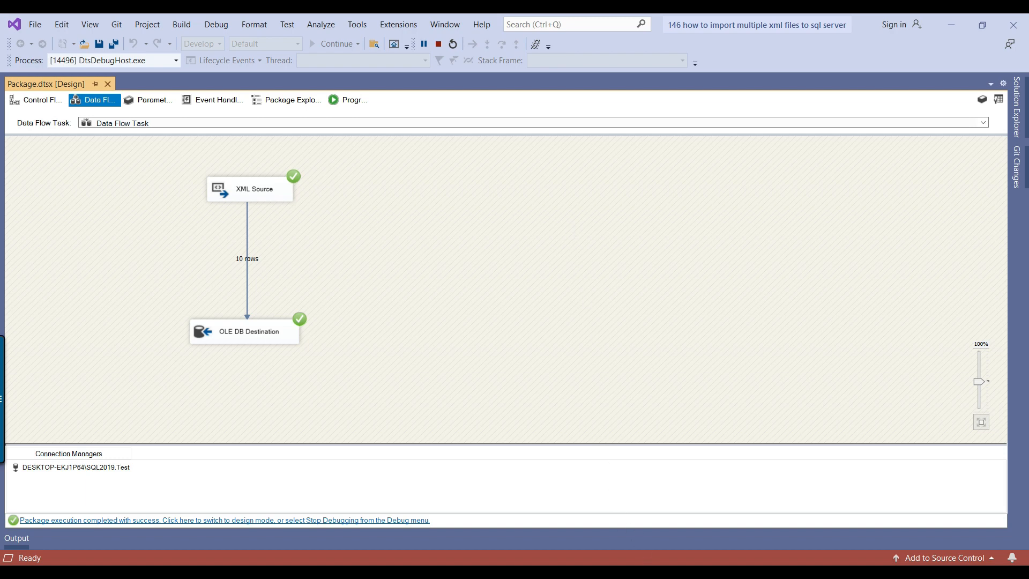
# Switch to SQL Server Management Studio, rerun the select query on the sellers table, and look through the imported rows
pyautogui.click(645, 571)
pyautogui.click(192, 73)
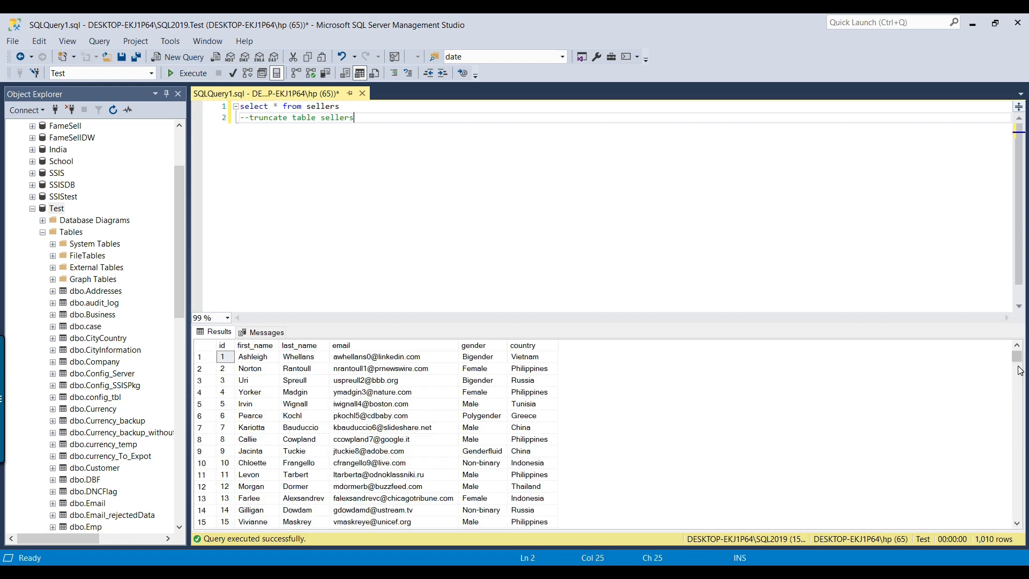
pyautogui.scroll(-7, 449, 403)
pyautogui.click(453, 395)
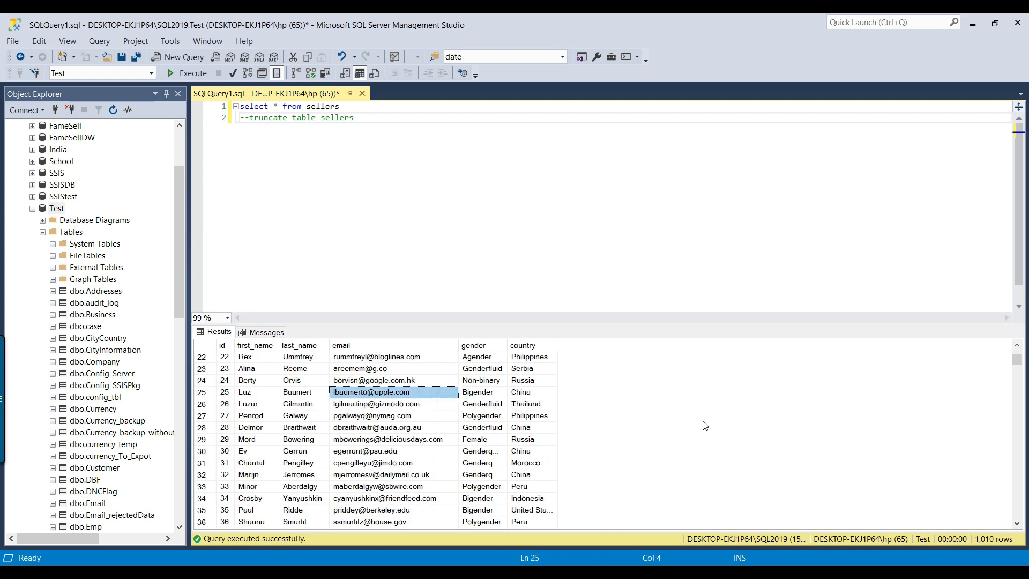
# Check the control flow's execution status in Visual Studio and the source files in D:\Files in File Explorer, ending back in Visual Studio
pyautogui.hotkey('alt', 'Tab')
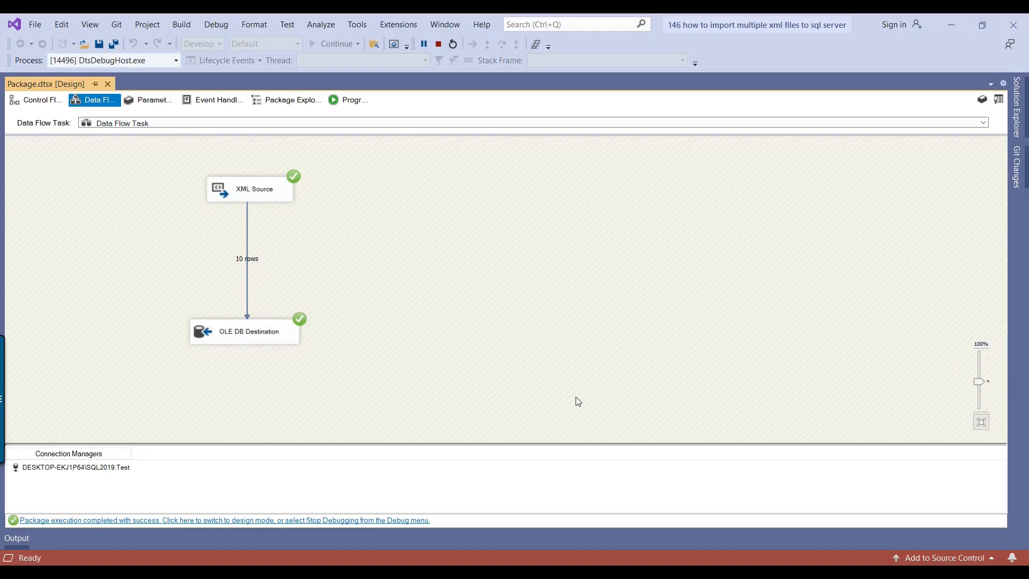
pyautogui.click(43, 100)
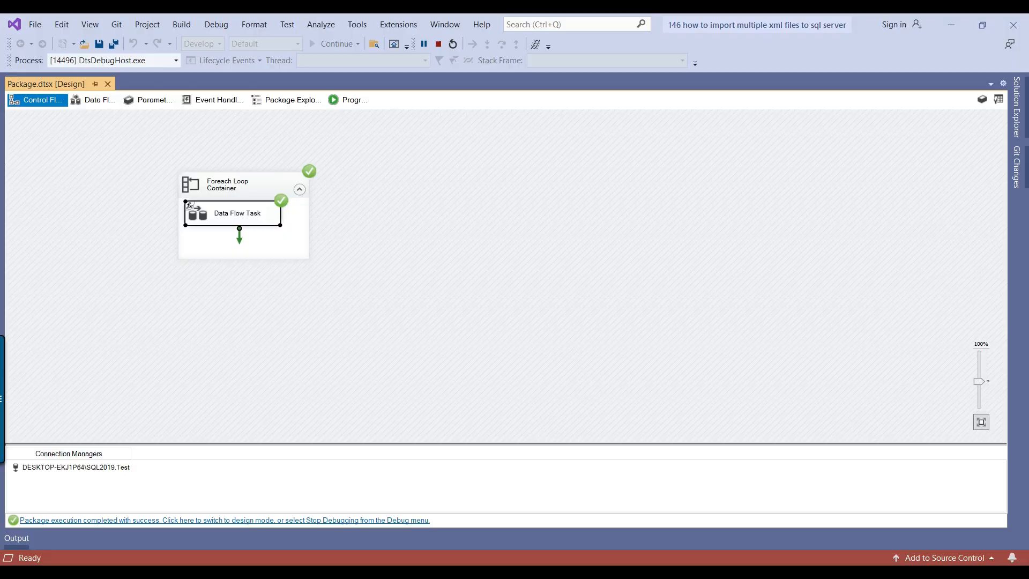
pyautogui.hotkey('alt', 'Tab')
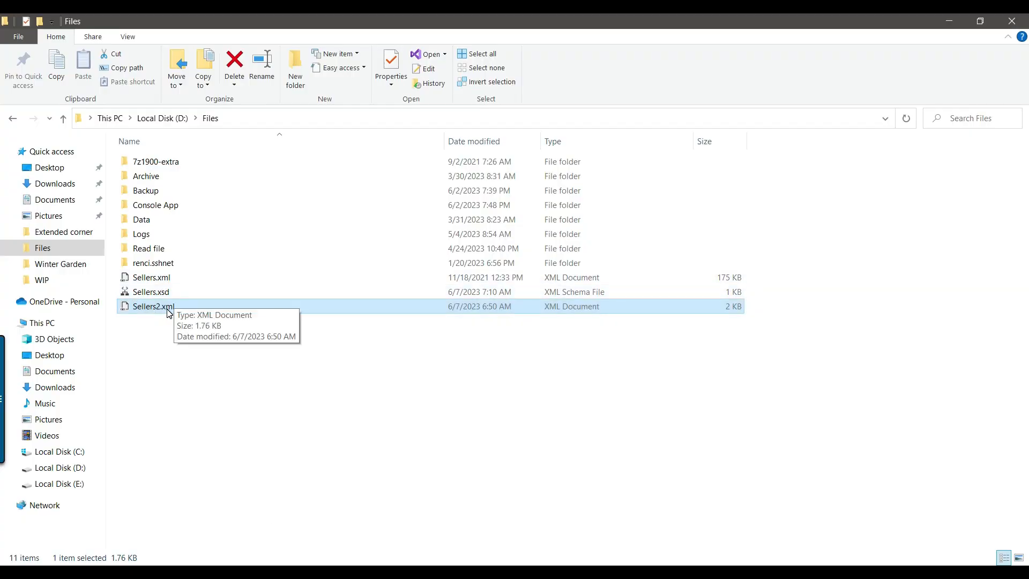
pyautogui.click(480, 417)
pyautogui.click(948, 23)
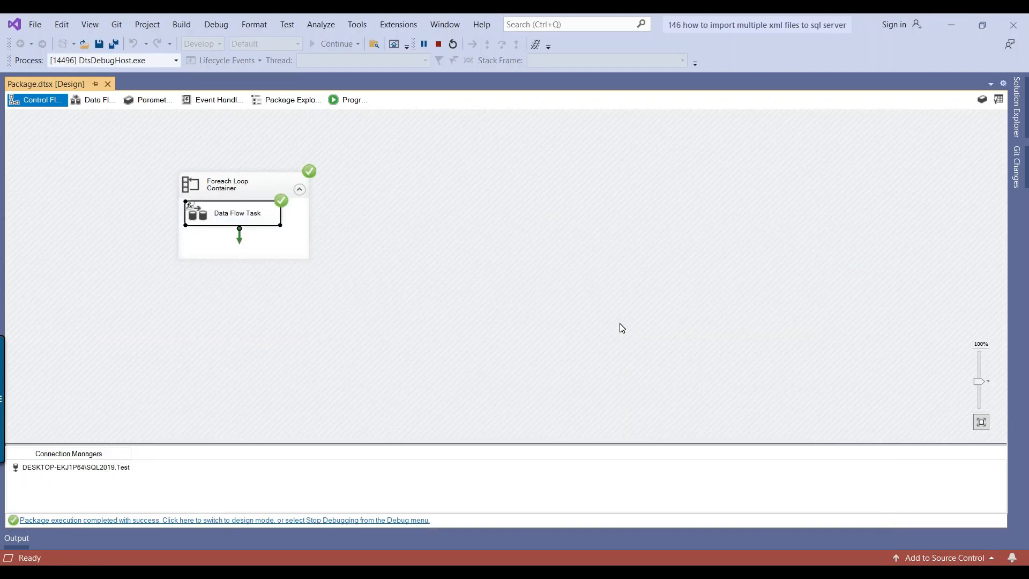